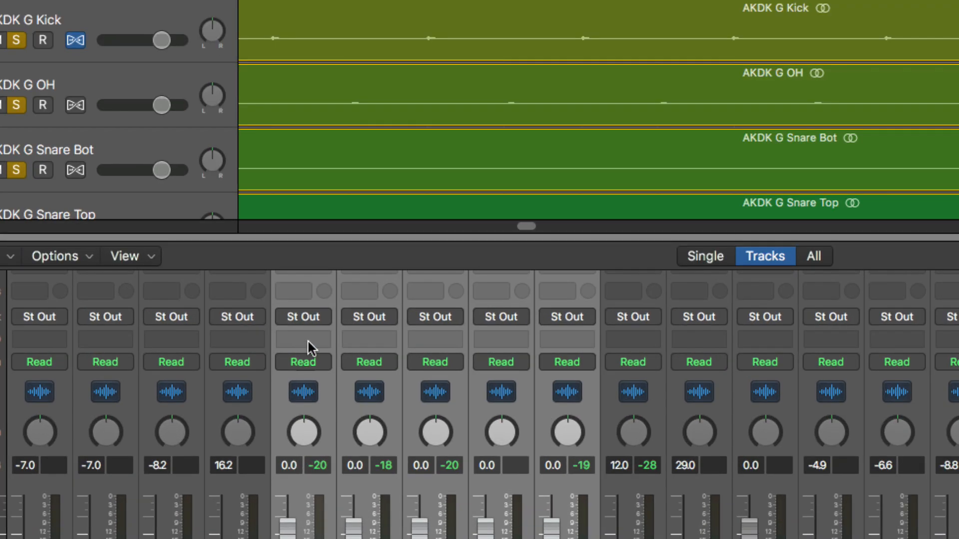
Step: Assign the five selected drum channel strips, floor tom included, to a new Group 1
{"action": "left_click", "coordinate": [308, 340]}
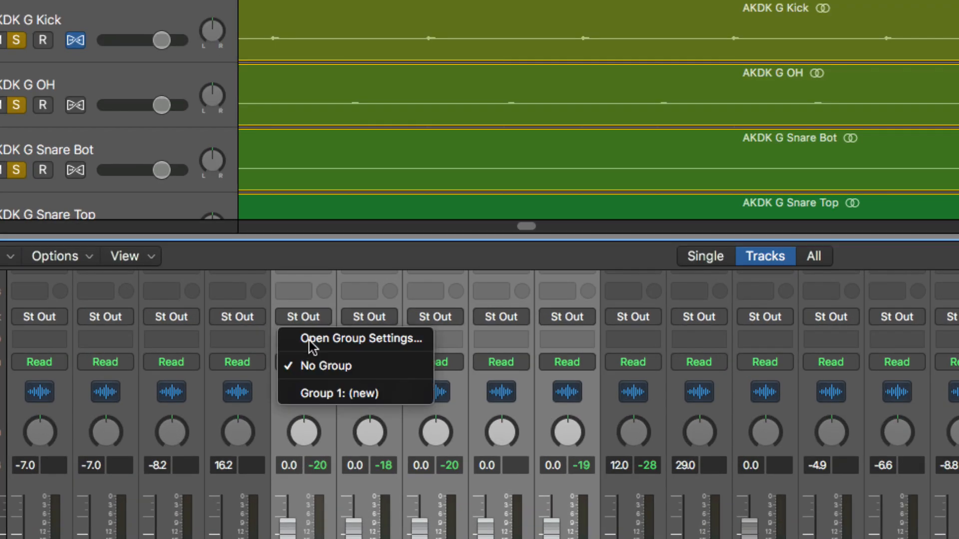
{"action": "left_click", "coordinate": [326, 394]}
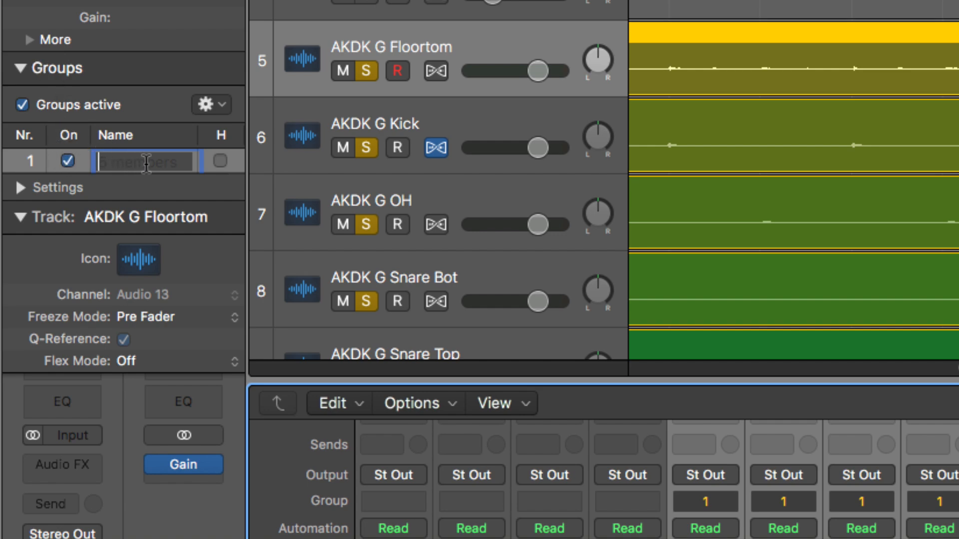
Step: Enter 'Drums' as Group 1's name so the mixer group slots read 1: Drums
{"action": "type", "text": "Drums"}
{"action": "key", "text": "Return"}
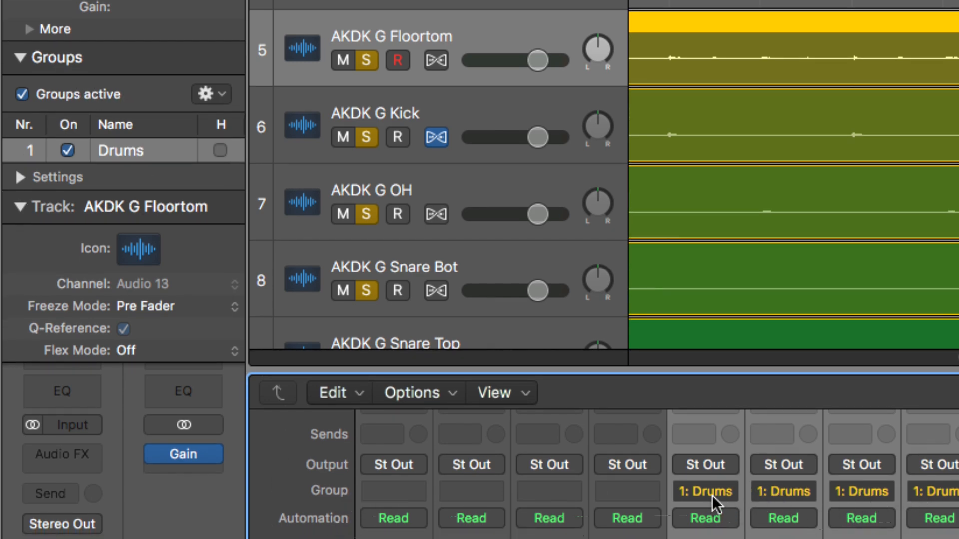
Step: In the Drums group settings, uncheck Automation Mode and Volume linking
{"action": "left_click", "coordinate": [20, 176]}
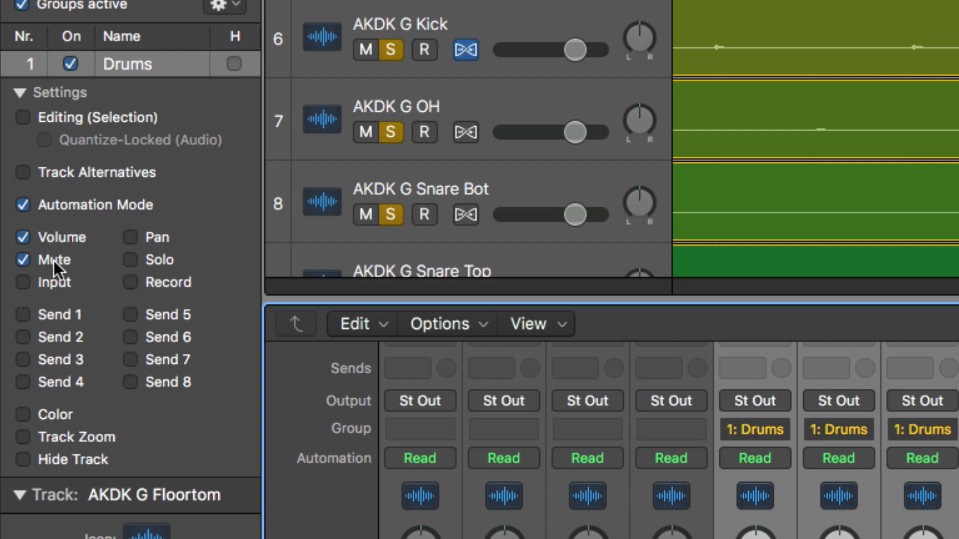
{"action": "left_click", "coordinate": [23, 205]}
{"action": "left_click", "coordinate": [23, 237]}
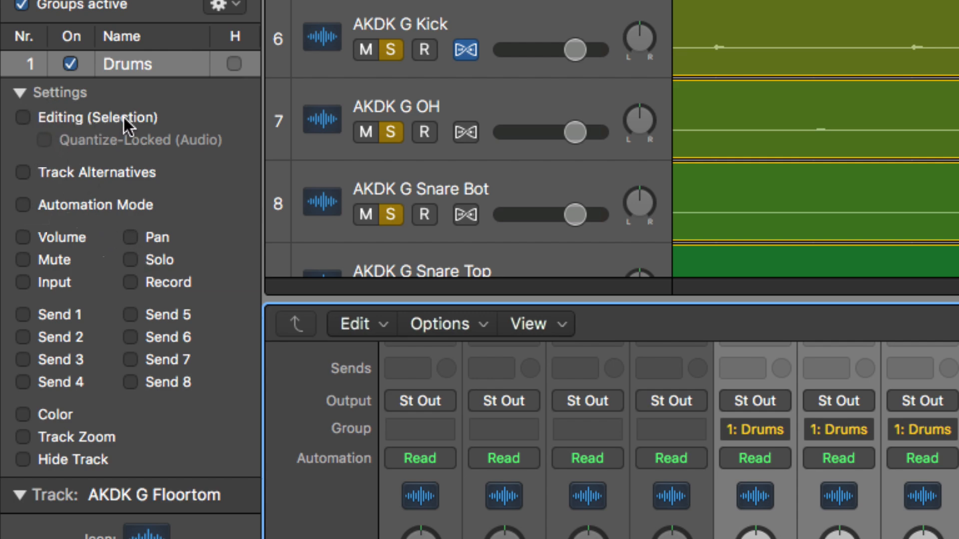
Step: Check Editing (Selection) and Quantize-Locked (Audio) in the Drums group settings
{"action": "left_click", "coordinate": [23, 117]}
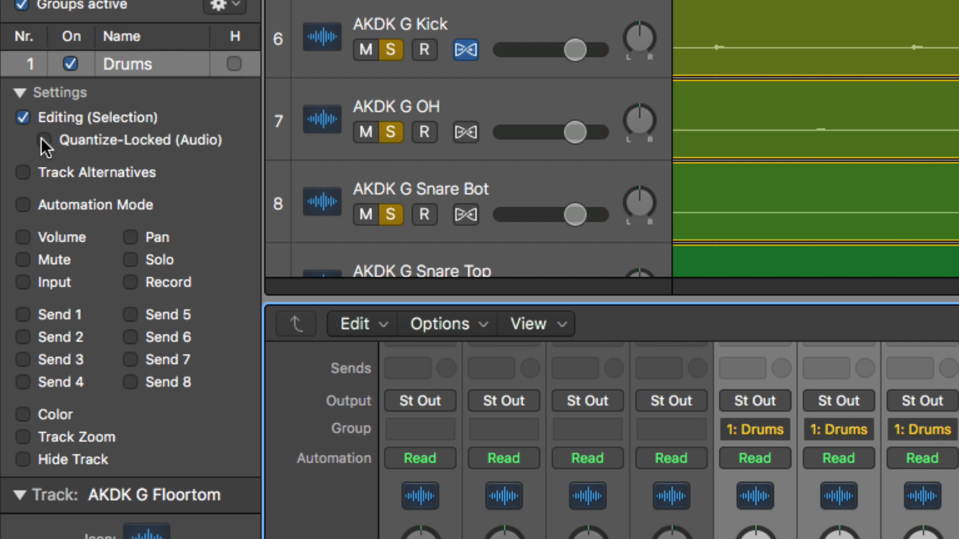
{"action": "left_click", "coordinate": [55, 148]}
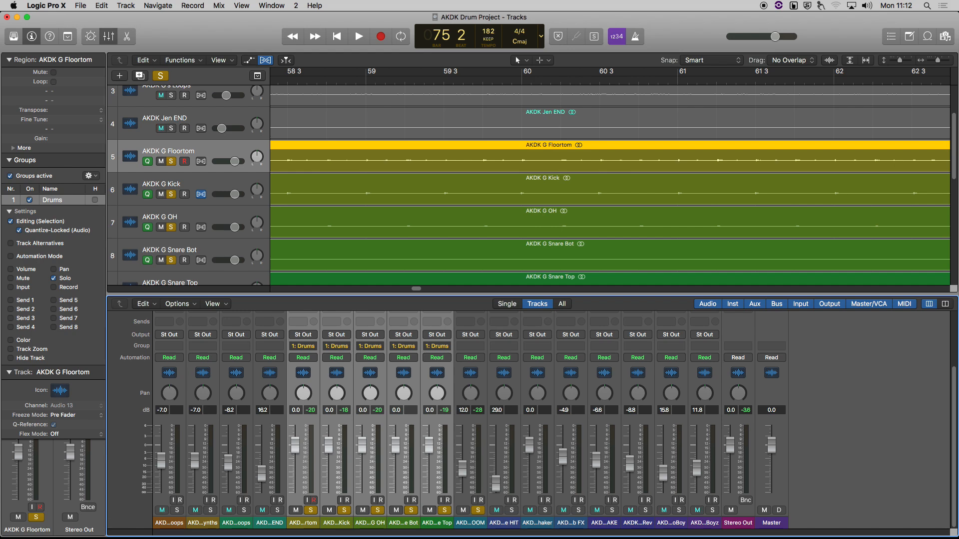
Step: Select the grouped drum regions and enable Flex on the Floortom track, using Slicing mode
{"action": "left_click", "coordinate": [200, 184]}
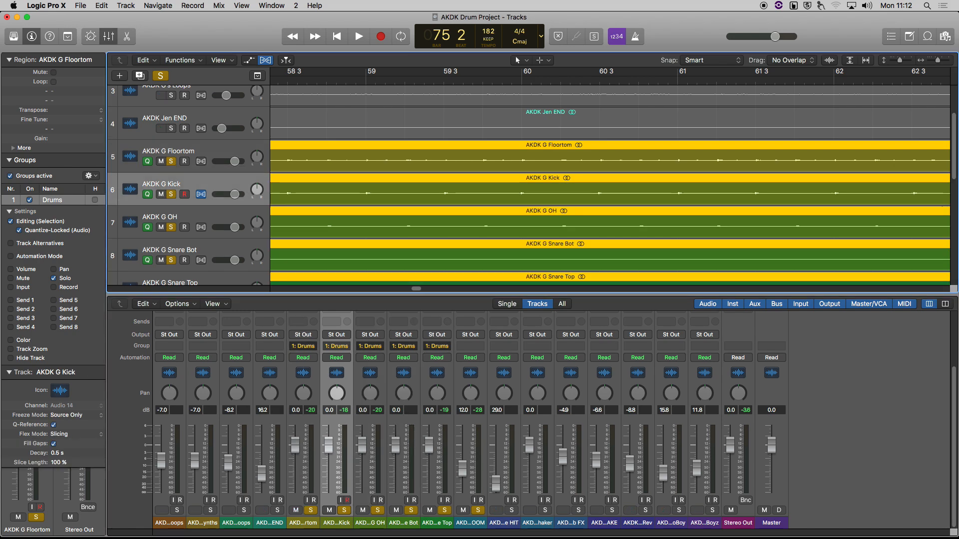
{"action": "left_click", "coordinate": [210, 151]}
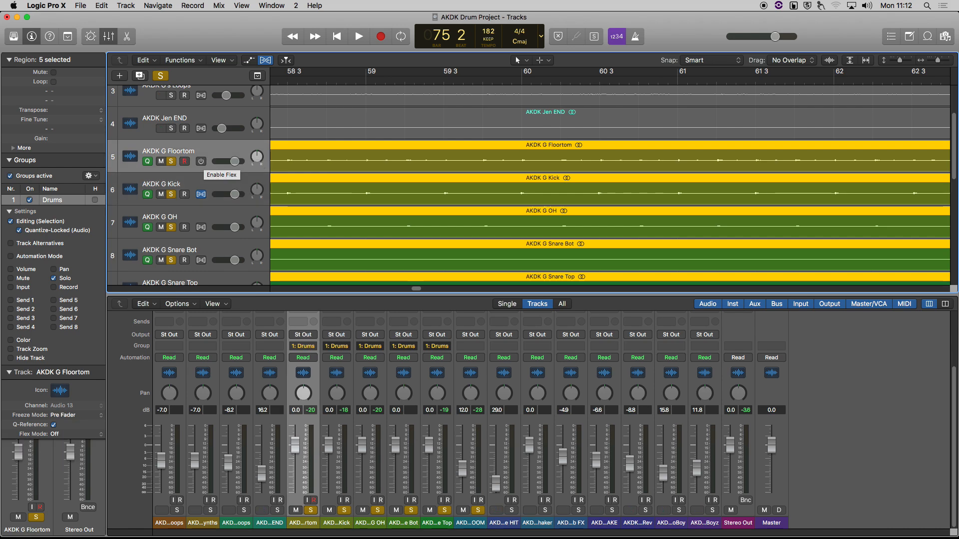
{"action": "left_click", "coordinate": [201, 161]}
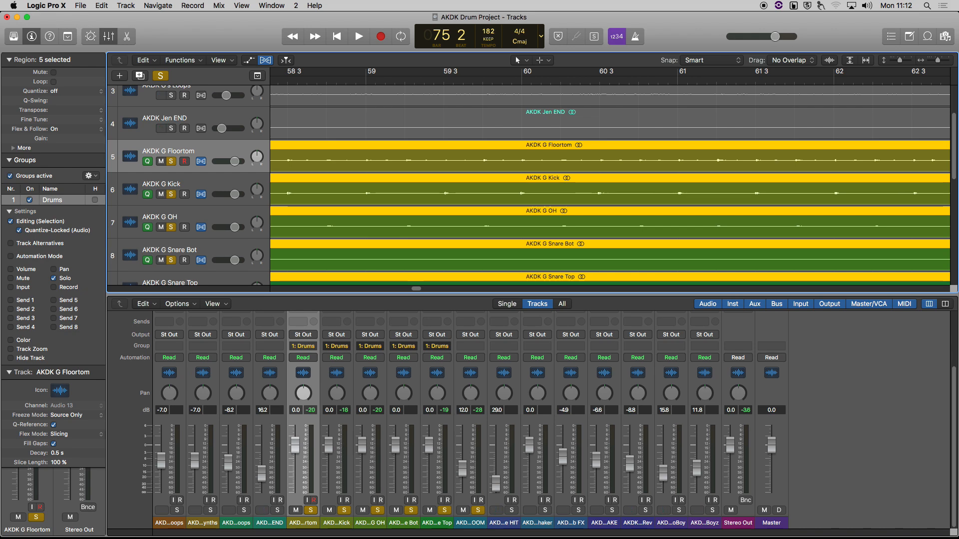
Step: Close the Mixer with X so the taller drum tracks and their Slicing markers fill the window
{"action": "scroll", "coordinate": [609, 188], "scroll_direction": "up", "scroll_amount": 5}
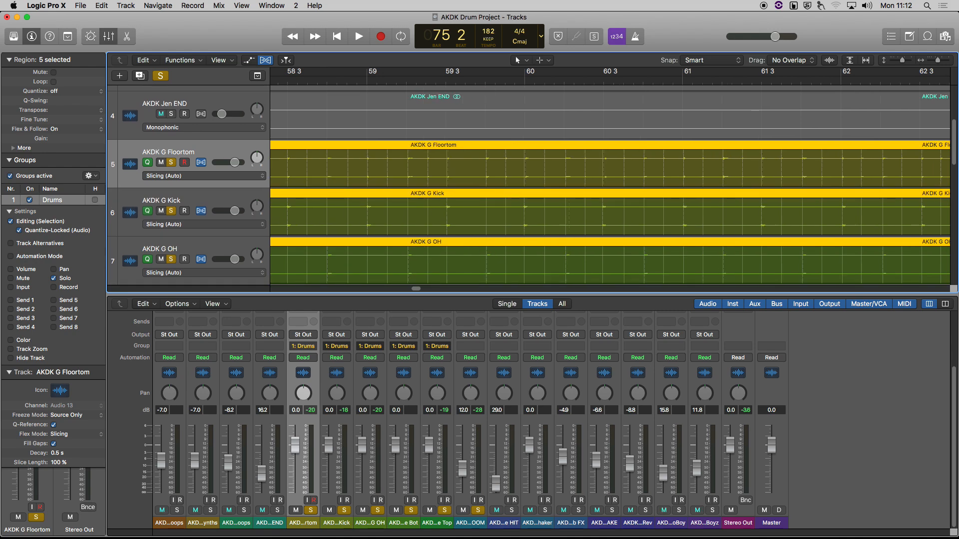
{"action": "scroll", "coordinate": [528, 187], "scroll_direction": "down", "scroll_amount": 5}
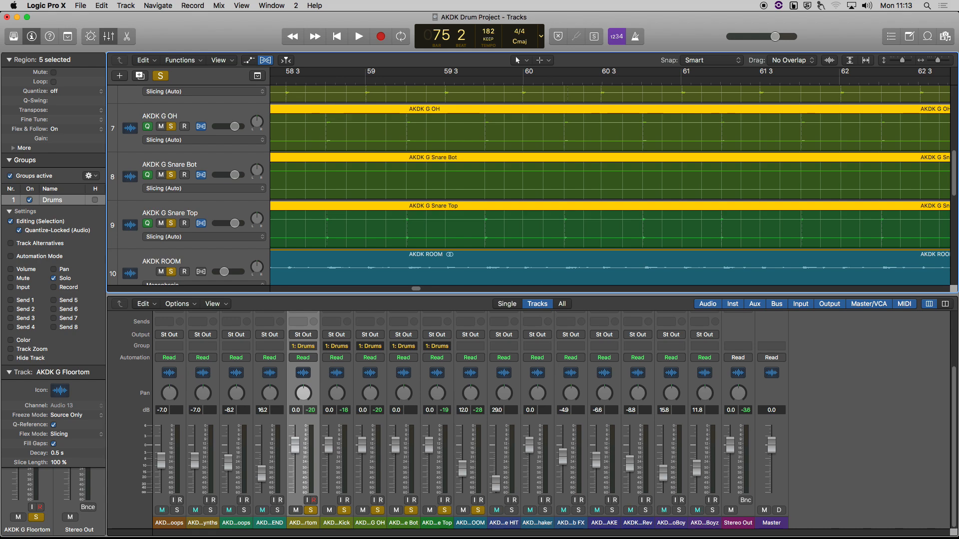
{"action": "key", "text": "x"}
{"action": "scroll", "coordinate": [528, 307], "scroll_direction": "up", "scroll_amount": 3}
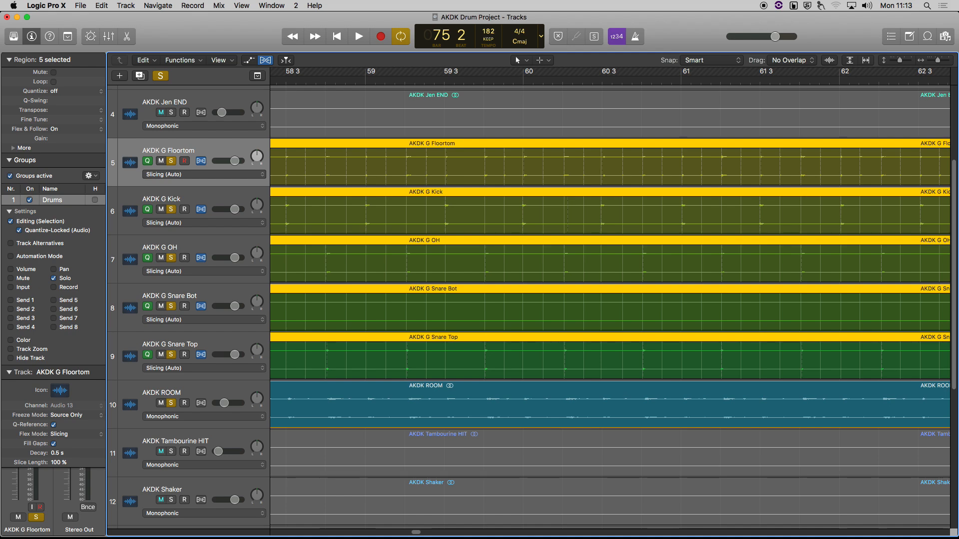
Step: Play and stop the drums, then move Kick above Floortom and drag Snare Top upward
{"action": "key", "text": "space"}
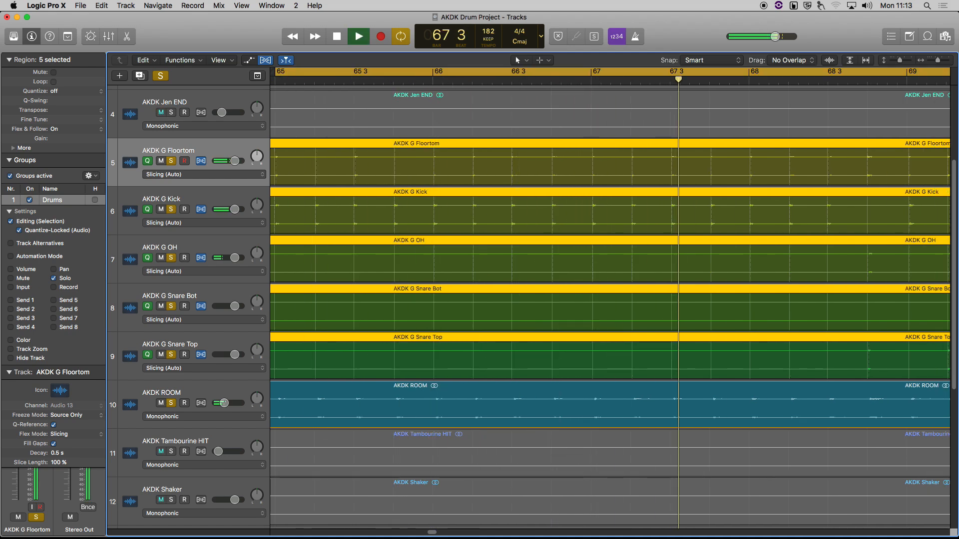
{"action": "key", "text": "space"}
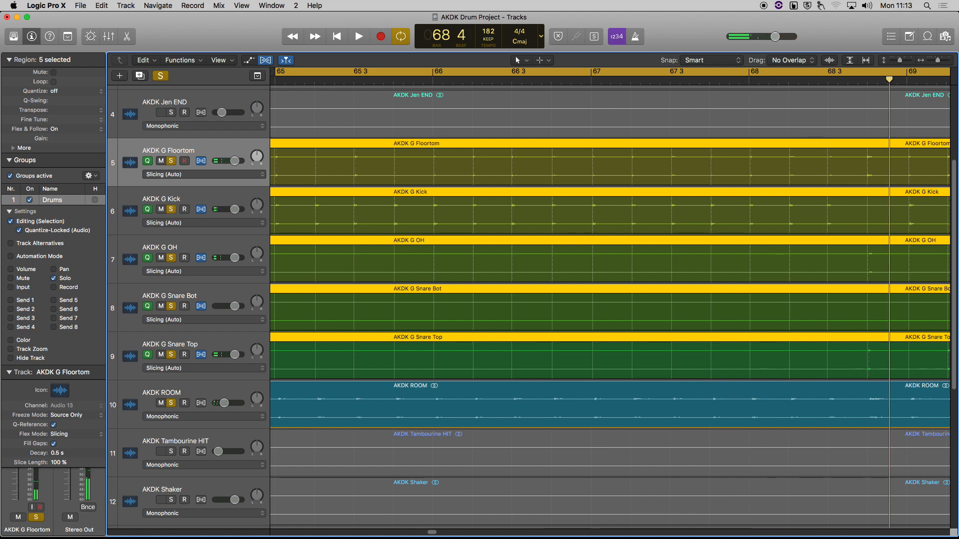
{"action": "left_click", "coordinate": [170, 199]}
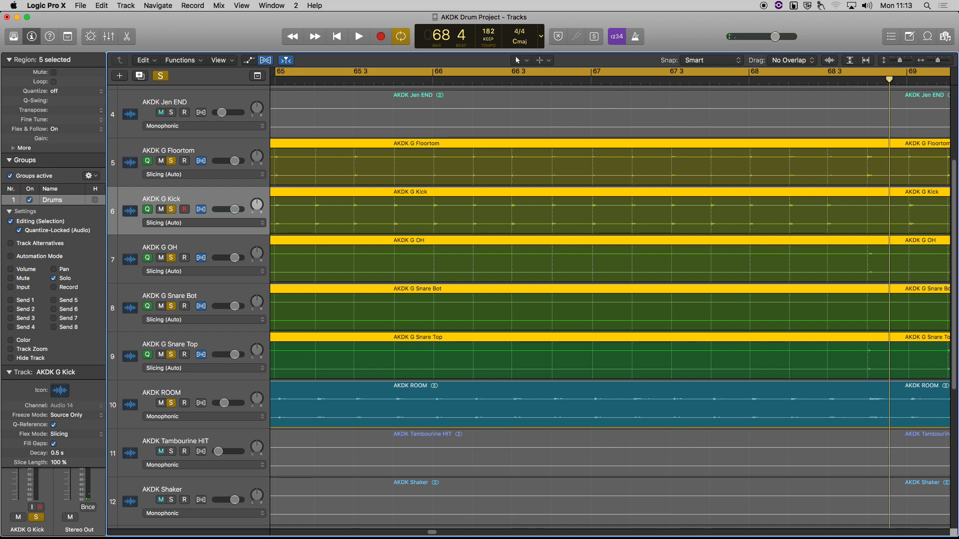
{"action": "left_click_drag", "start_coordinate": [184, 199], "coordinate": [184, 159]}
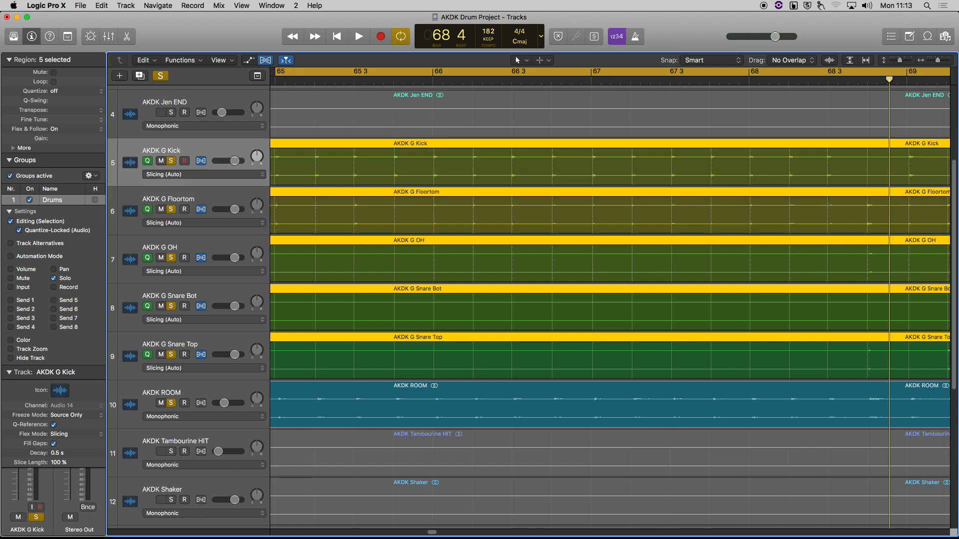
{"action": "left_click_drag", "start_coordinate": [184, 354], "coordinate": [184, 210]}
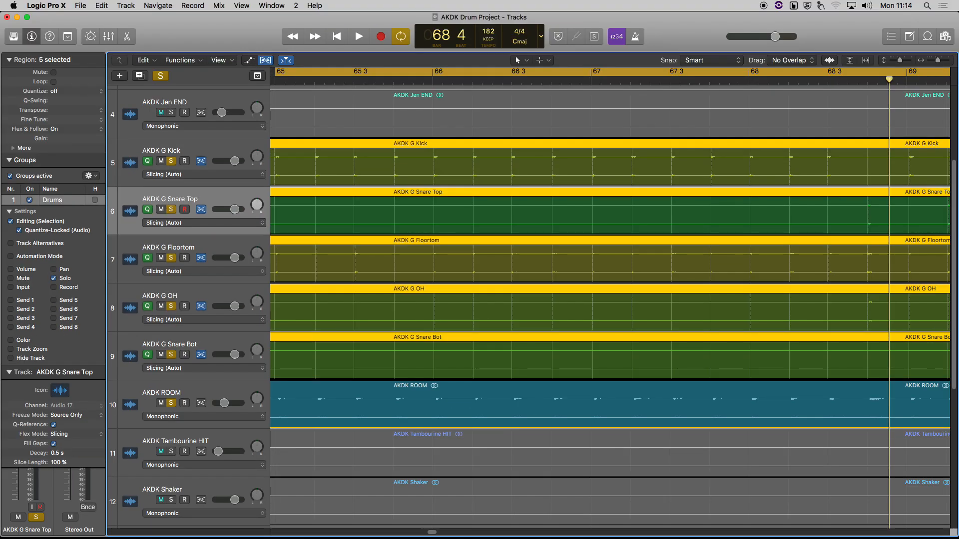
Step: Turn off quantize reference on Floortom and Snare Bot, then select the AKDK ROOM track
{"action": "left_click", "coordinate": [147, 258]}
{"action": "left_click", "coordinate": [148, 354]}
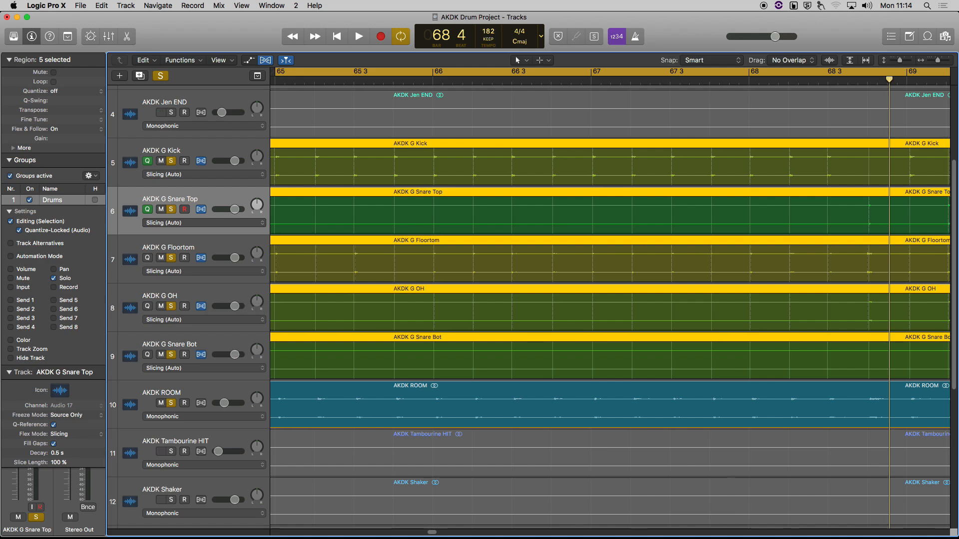
{"action": "left_click", "coordinate": [187, 393]}
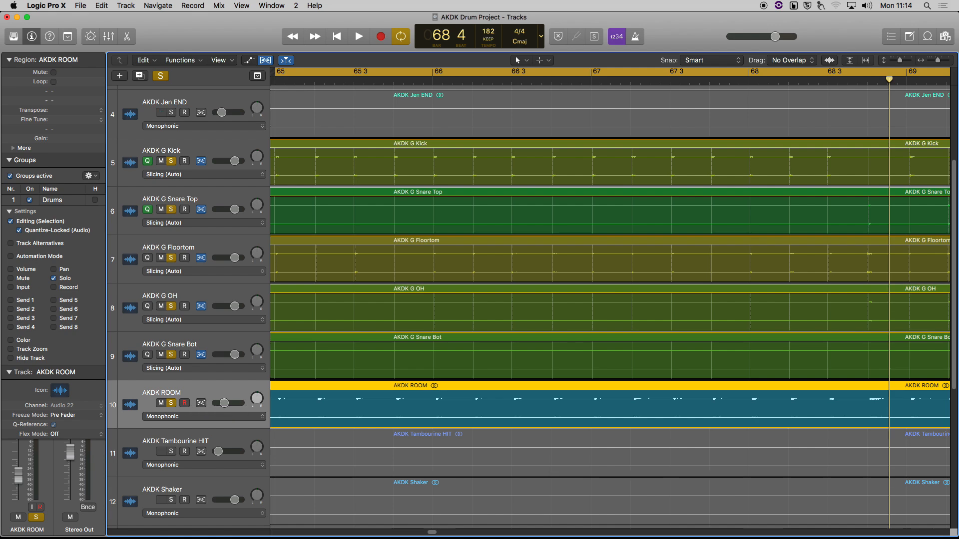
Step: Show the Mixer and set the ROOM strip's group to 1: Drums
{"action": "key", "text": "x"}
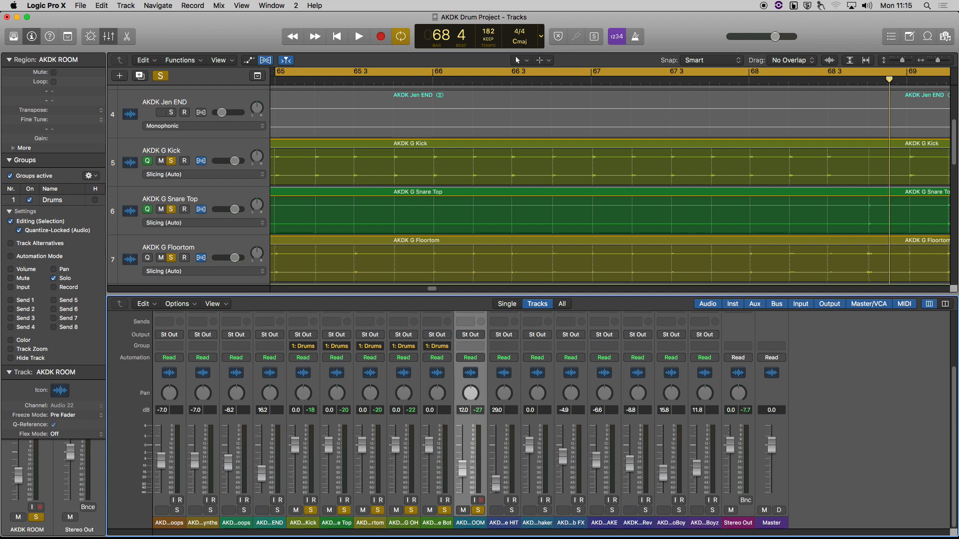
{"action": "left_click", "coordinate": [470, 346]}
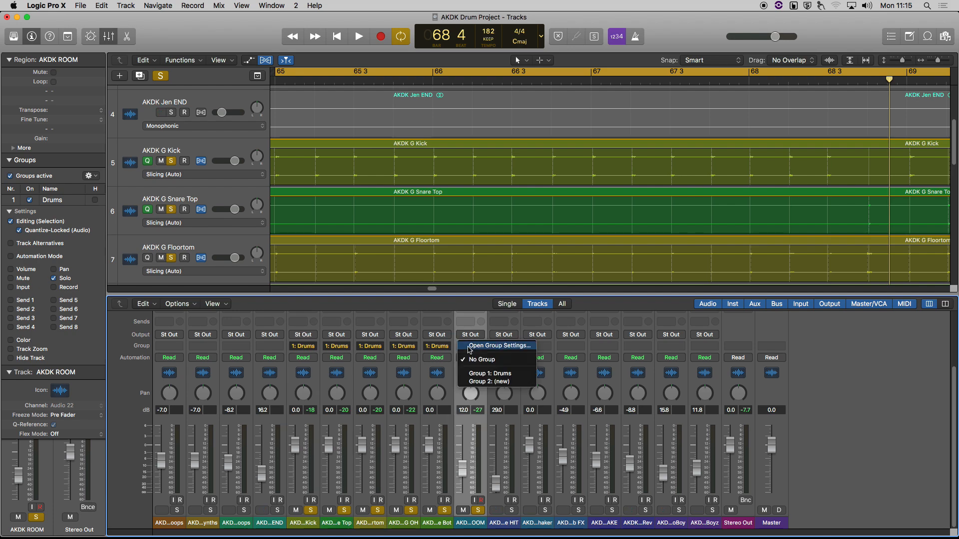
{"action": "left_click", "coordinate": [490, 374]}
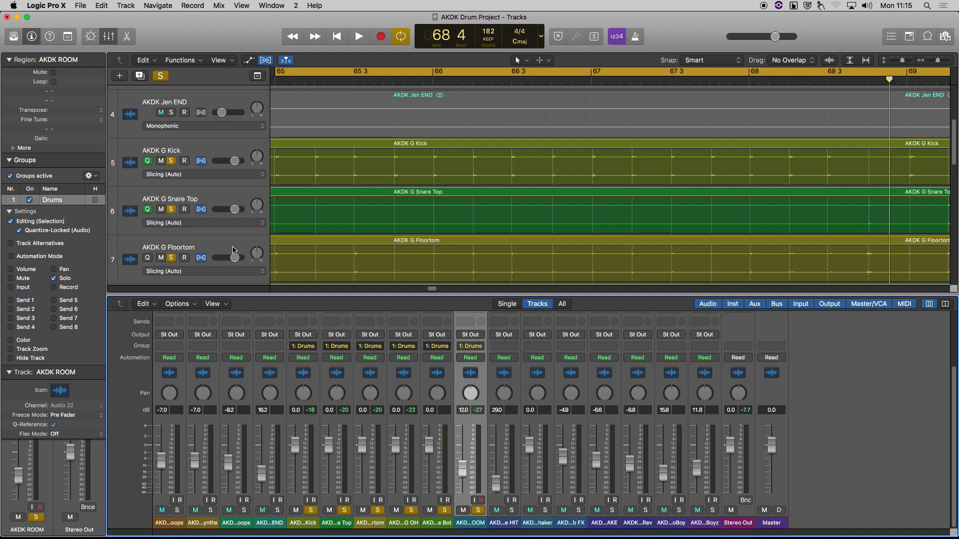
Step: Enable Flex on AKDK ROOM in Flex Time - Slicing mode, then hide the Mixer
{"action": "scroll", "coordinate": [235, 246], "scroll_direction": "down", "scroll_amount": 3}
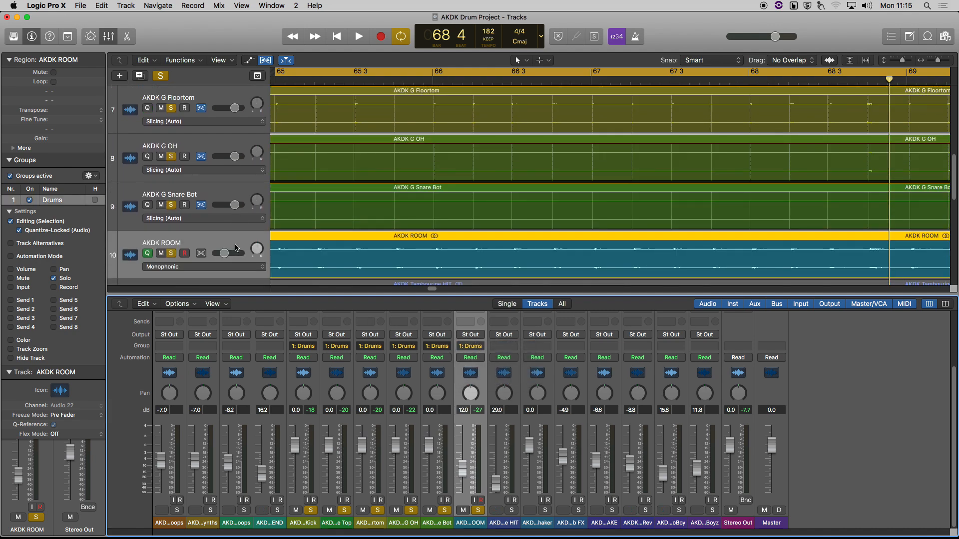
{"action": "left_click", "coordinate": [201, 253]}
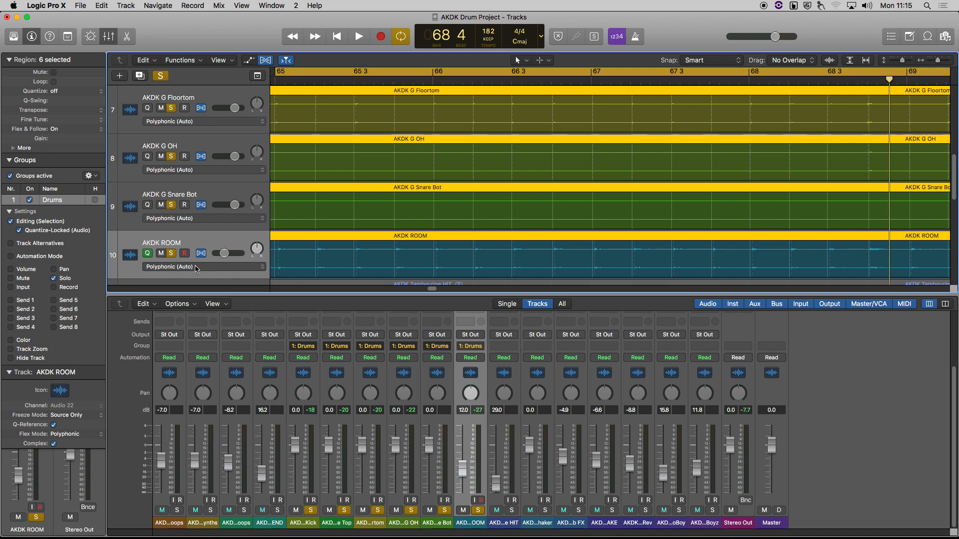
{"action": "left_click", "coordinate": [198, 269]}
{"action": "left_click", "coordinate": [197, 282]}
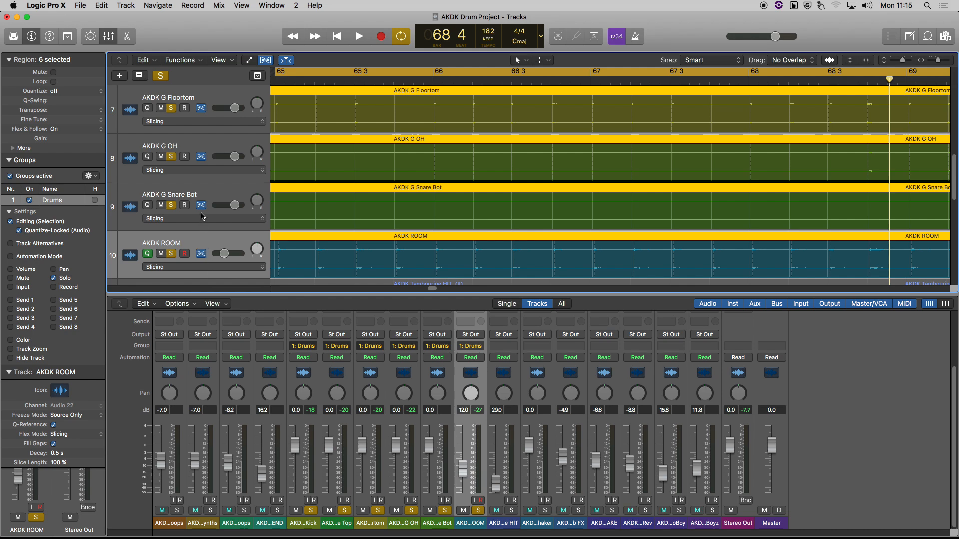
{"action": "key", "text": "x"}
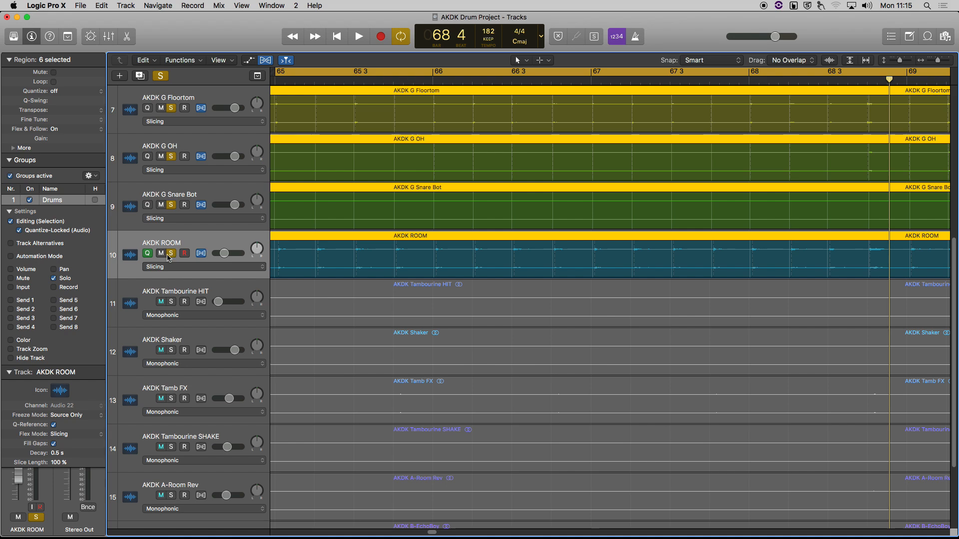
Step: Turn off ROOM's quantize reference and move the selection up to Snare Top
{"action": "left_click", "coordinate": [148, 254]}
{"action": "scroll", "coordinate": [192, 244], "scroll_direction": "up", "scroll_amount": 4}
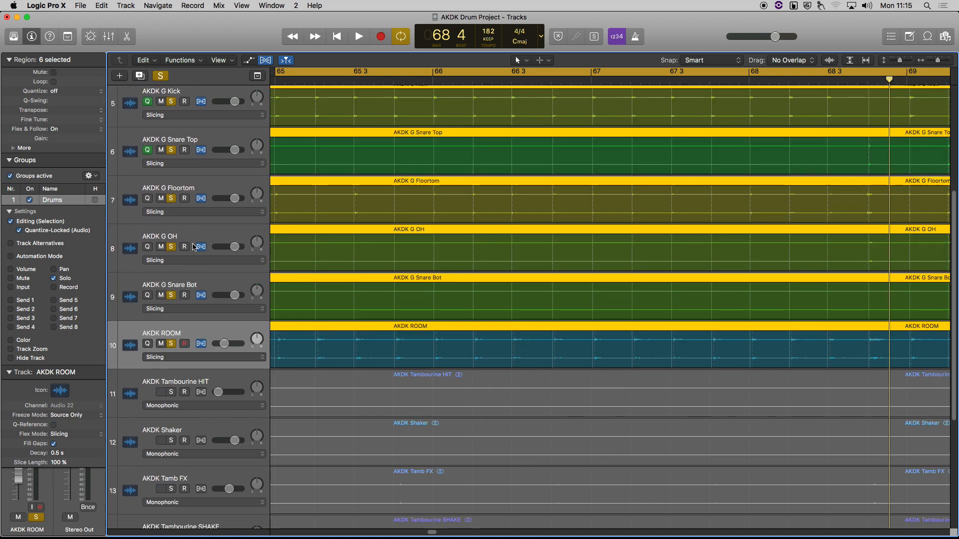
{"action": "left_click_drag", "start_coordinate": [214, 331], "coordinate": [215, 200]}
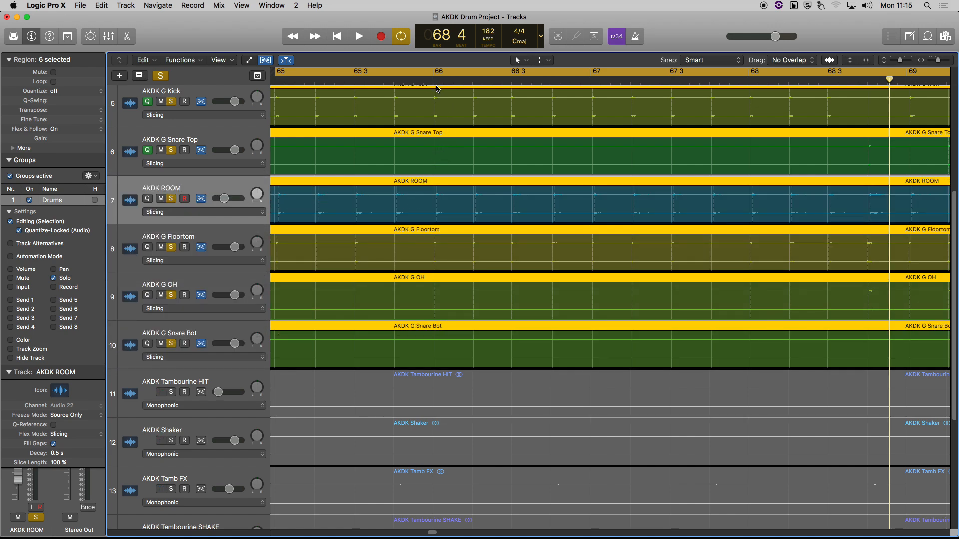
{"action": "key", "text": "Up"}
Step: Move the playhead to bar 68 and zoom in horizontally on the drums there
{"action": "scroll", "coordinate": [538, 186], "scroll_direction": "right", "scroll_amount": 6}
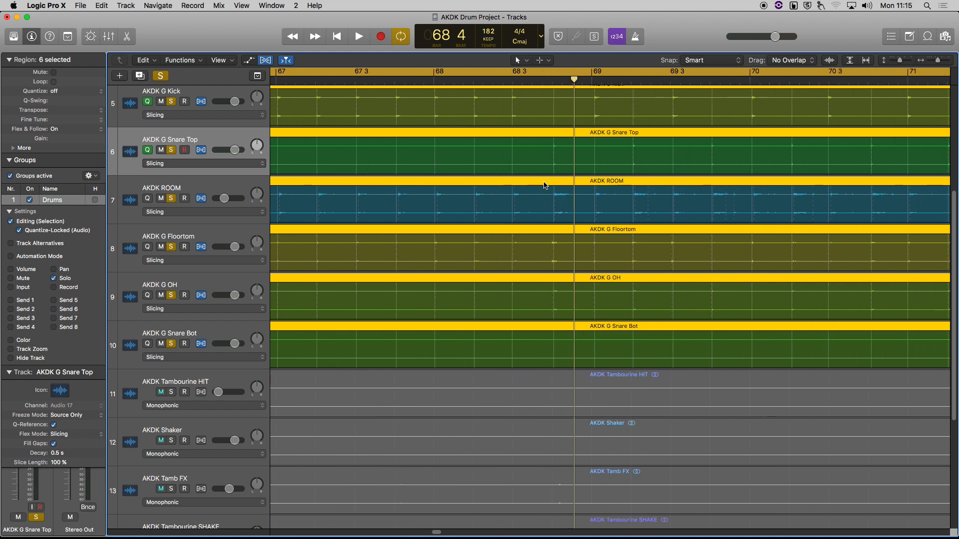
{"action": "left_click", "coordinate": [428, 84]}
{"action": "key", "text": "cmd+Right"}
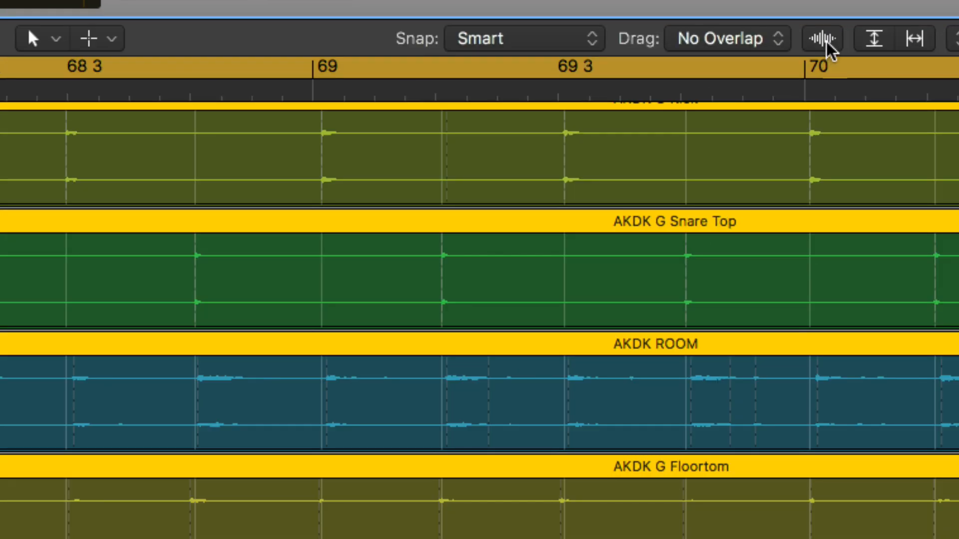
Step: Enlarge the drum waveforms and zoom in tightly on the bar 68 downbeat
{"action": "left_click", "coordinate": [827, 44]}
{"action": "scroll", "coordinate": [247, 246], "scroll_direction": "left", "scroll_amount": 4}
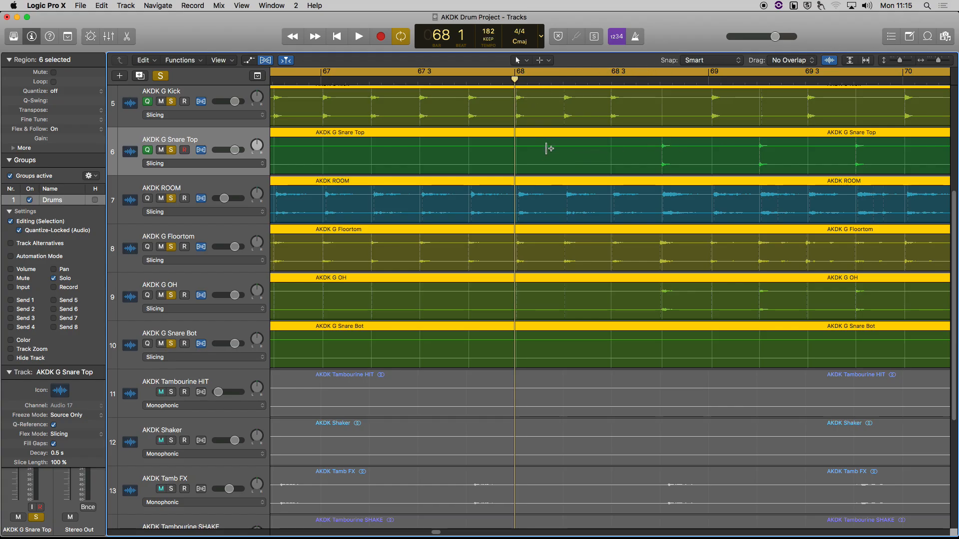
{"action": "key", "text": "super+Right"}
{"action": "key", "text": "super+Right"}
{"action": "key", "text": "super+Right"}
{"action": "key", "text": "super+Right"}
{"action": "key", "text": "super+Right"}
{"action": "key", "text": "super+Right"}
{"action": "key", "text": "super+Right"}
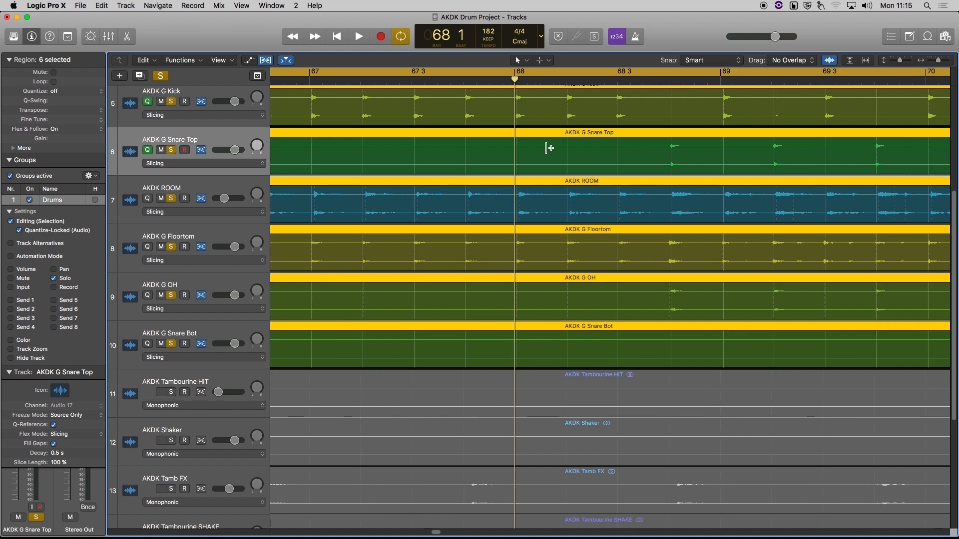
{"action": "key", "text": "super+Left"}
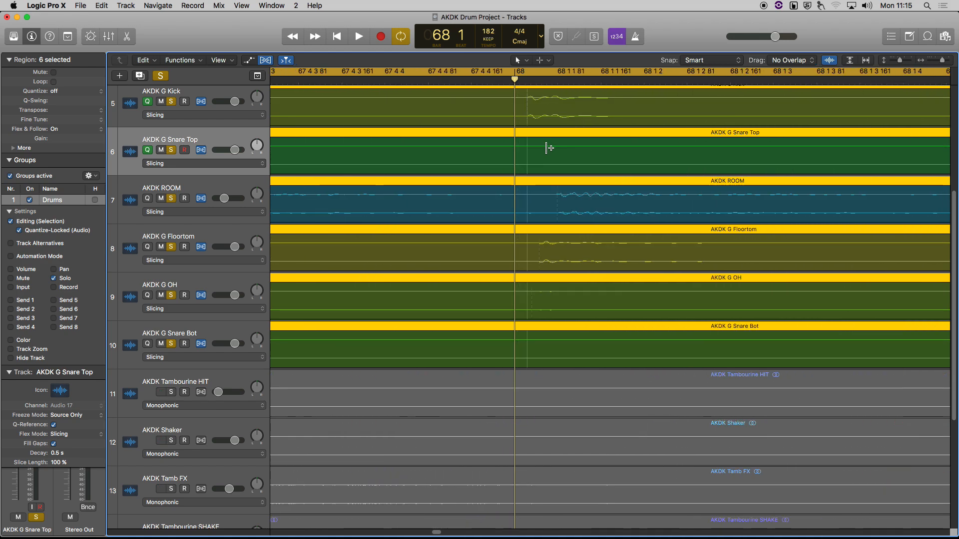
{"action": "key", "text": "z"}
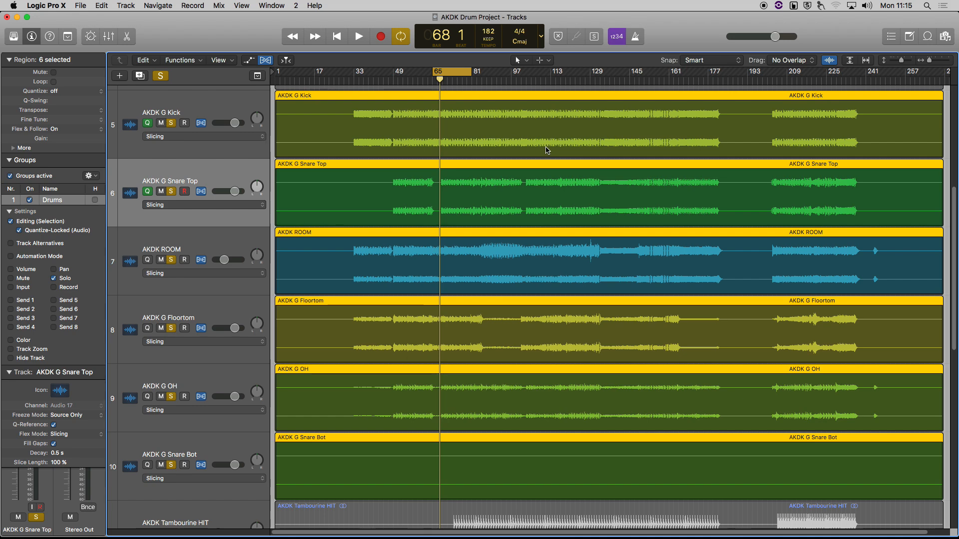
{"action": "key", "text": "super+Right"}
{"action": "key", "text": "super+Right"}
{"action": "key", "text": "super+Right"}
{"action": "key", "text": "super+Right"}
{"action": "key", "text": "super+Right"}
{"action": "key", "text": "super+Right"}
{"action": "key", "text": "super+Right"}
{"action": "key", "text": "super+Right"}
{"action": "key", "text": "super+Right"}
{"action": "key", "text": "super+Right"}
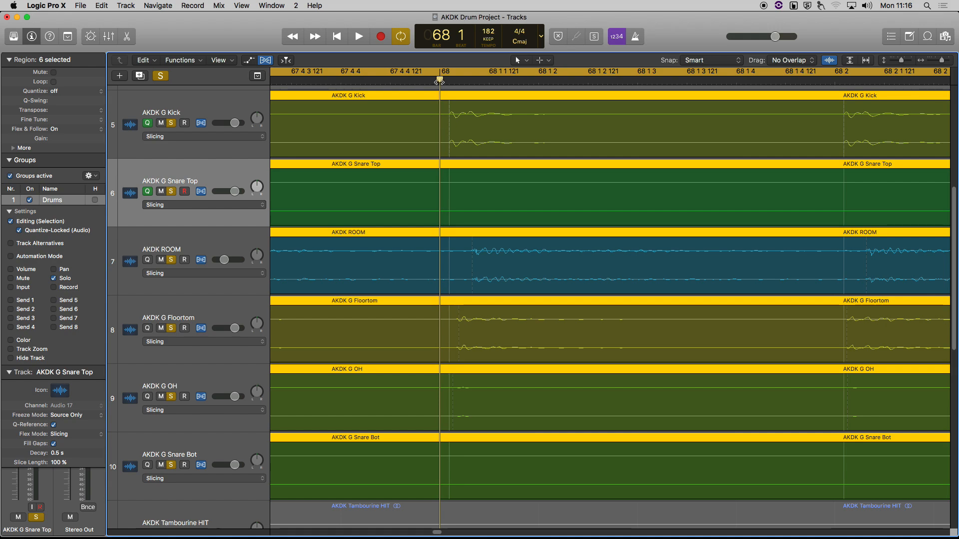
Step: Select the AKDK G Kick and Snare Top tracks and return the playhead to bar 68
{"action": "mouse_move", "coordinate": [439, 80]}
{"action": "left_mouse_down"}
{"action": "mouse_move", "coordinate": [448, 81]}
{"action": "mouse_move", "coordinate": [449, 116]}
{"action": "mouse_move", "coordinate": [448, 82]}
{"action": "mouse_move", "coordinate": [473, 84]}
{"action": "mouse_move", "coordinate": [453, 82]}
{"action": "left_mouse_up"}
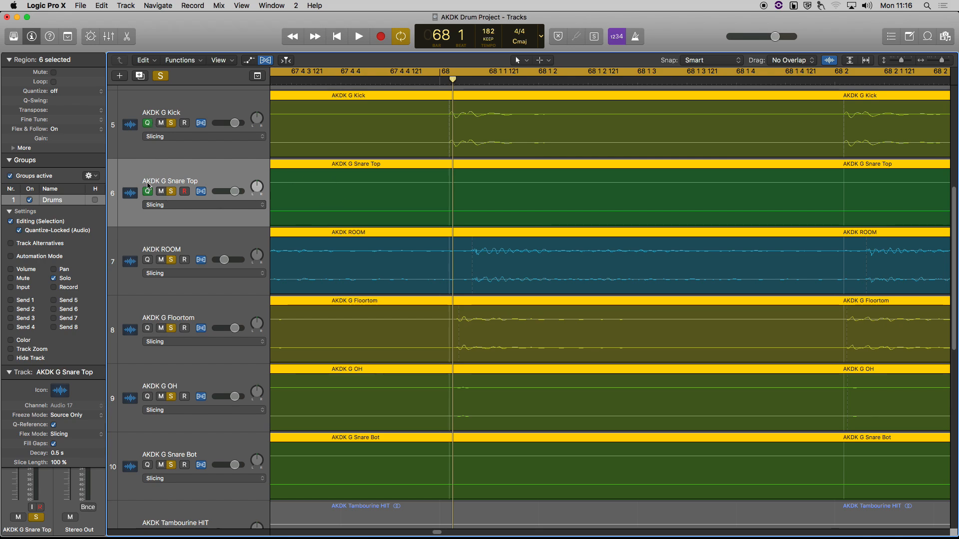
{"action": "left_click", "coordinate": [181, 110]}
{"action": "left_click", "coordinate": [185, 172]}
{"action": "left_click", "coordinate": [181, 106]}
{"action": "left_click", "coordinate": [181, 160]}
{"action": "left_click", "coordinate": [439, 79]}
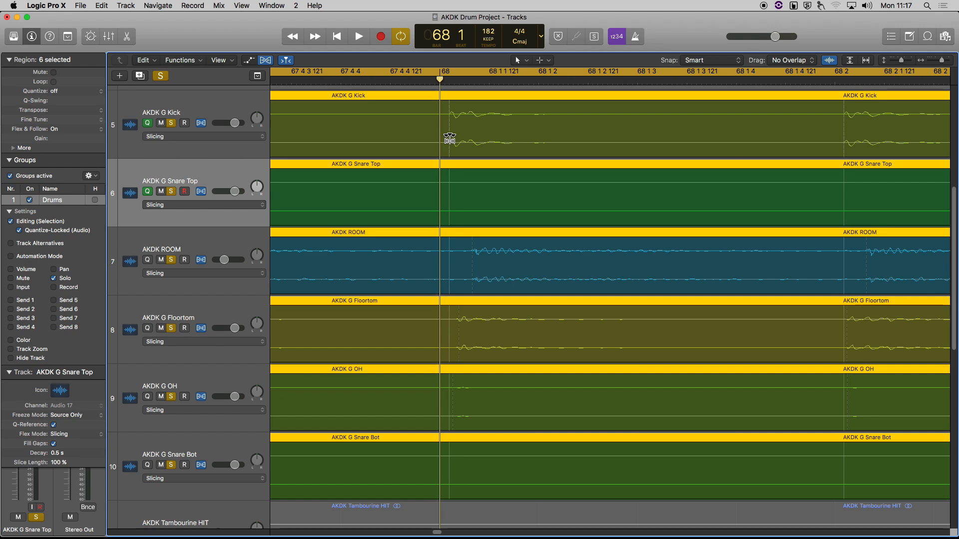
Step: Add a flex marker at the bar 68 Kick hit on all grouped drums, zoomed in on the downbeat
{"action": "left_click", "coordinate": [449, 138]}
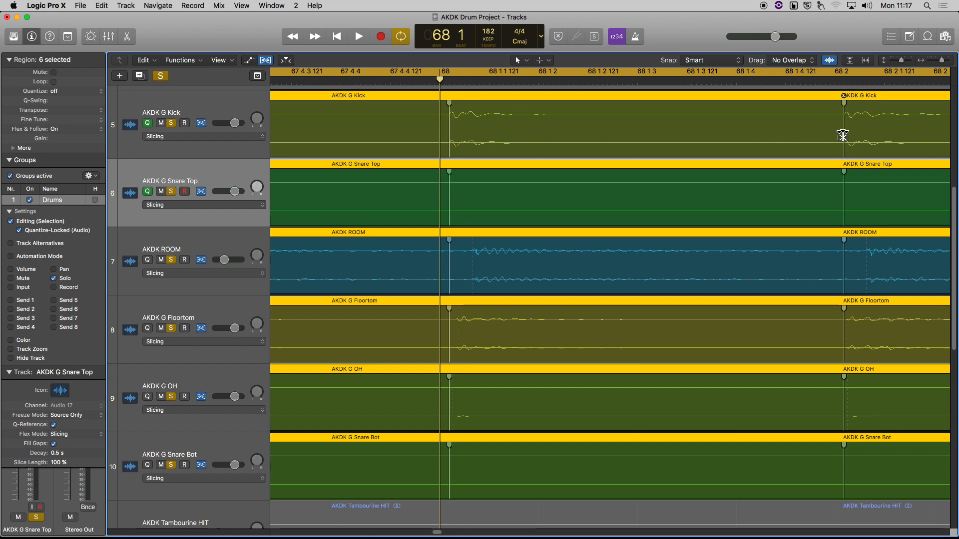
{"action": "scroll", "coordinate": [643, 151], "scroll_direction": "left", "scroll_amount": 10}
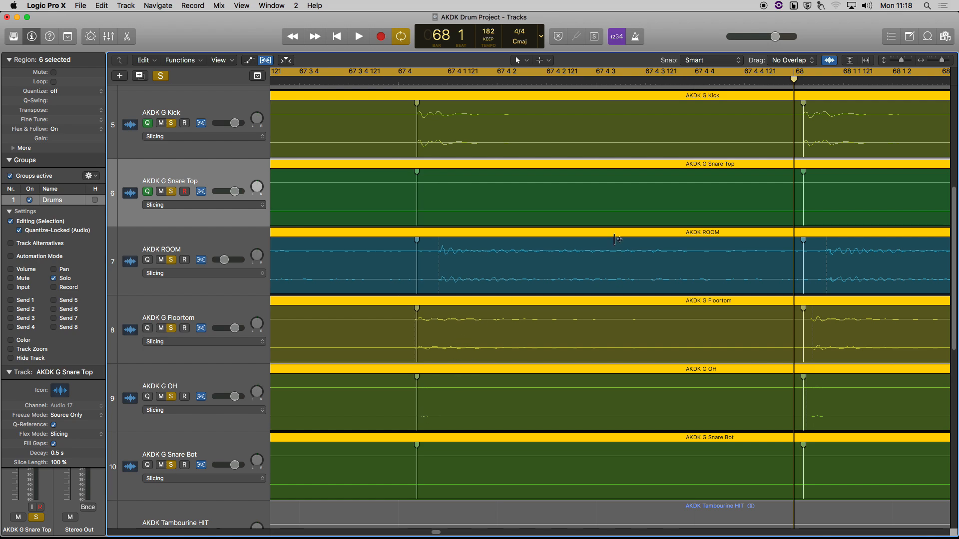
{"action": "scroll", "coordinate": [764, 202], "scroll_direction": "right", "scroll_amount": 5}
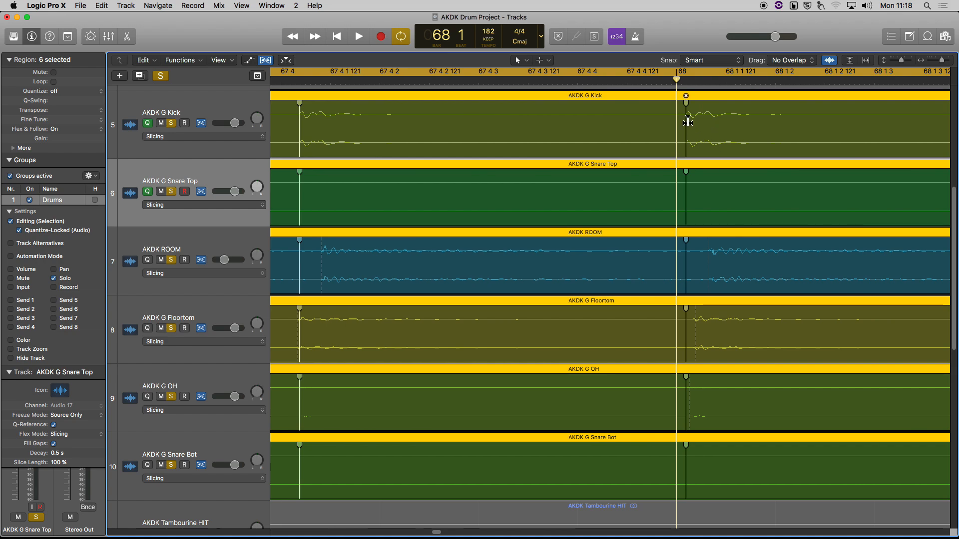
{"action": "key", "text": "super+Right"}
{"action": "key", "text": "super+Right"}
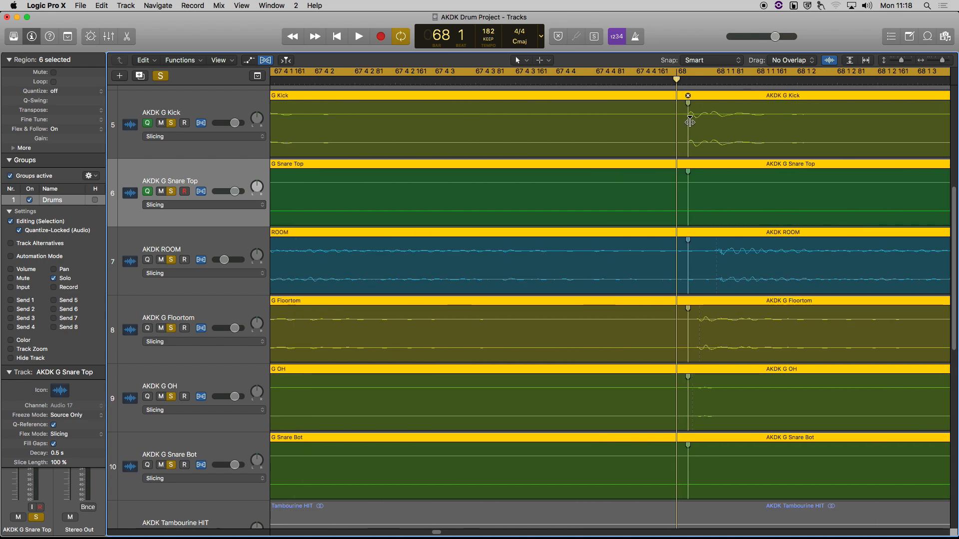
{"action": "key", "text": "super+Left"}
{"action": "key", "text": "super+Left"}
{"action": "key", "text": "super+Left"}
{"action": "key", "text": "super+Left"}
{"action": "key", "text": "super+Left"}
{"action": "key", "text": "super+Left"}
{"action": "key", "text": "super+Left"}
{"action": "key", "text": "super+Right"}
{"action": "key", "text": "super+Right"}
{"action": "key", "text": "super+Right"}
{"action": "key", "text": "super+Right"}
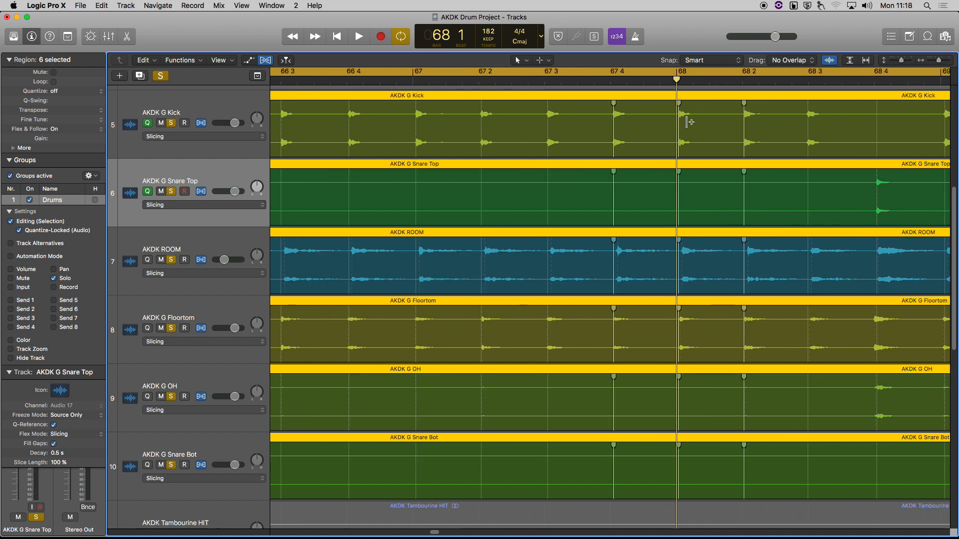
{"action": "scroll", "coordinate": [689, 122], "scroll_direction": "right", "scroll_amount": 4}
{"action": "key", "text": "super+Right"}
{"action": "key", "text": "super+Right"}
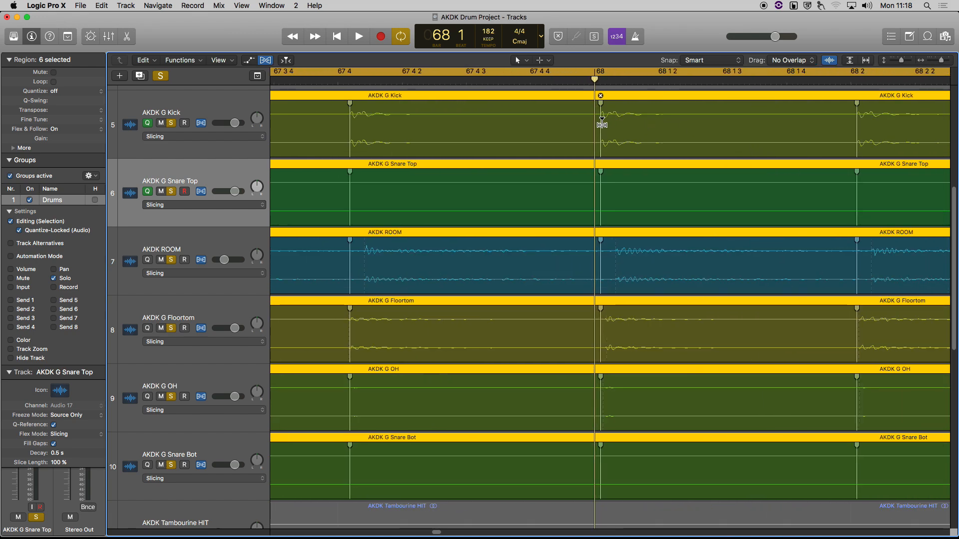
Step: Drag the Kick's bar 68 flex marker onto the bar 68 gridline, then review all tracks
{"action": "left_click_drag", "start_coordinate": [602, 123], "coordinate": [597, 124]}
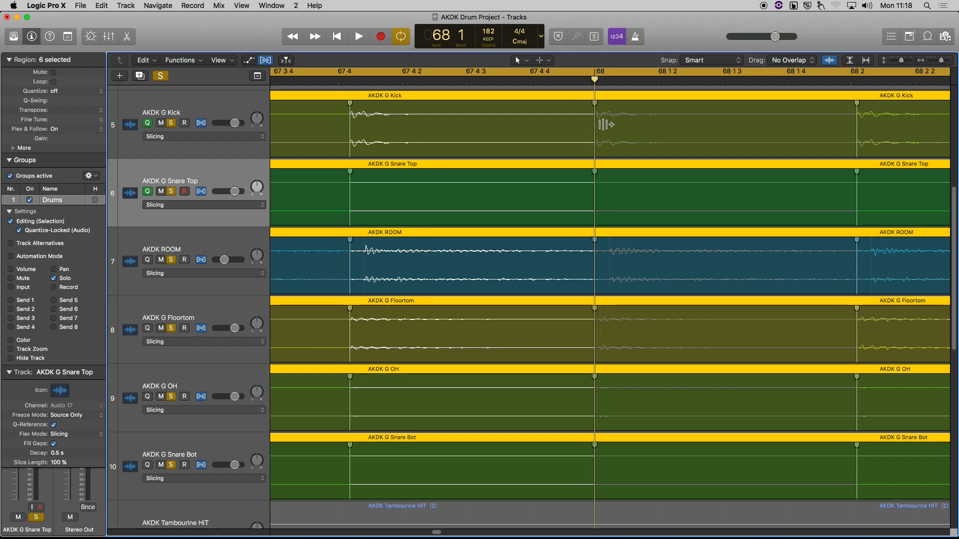
{"action": "left_click_drag", "start_coordinate": [595, 125], "coordinate": [611, 128]}
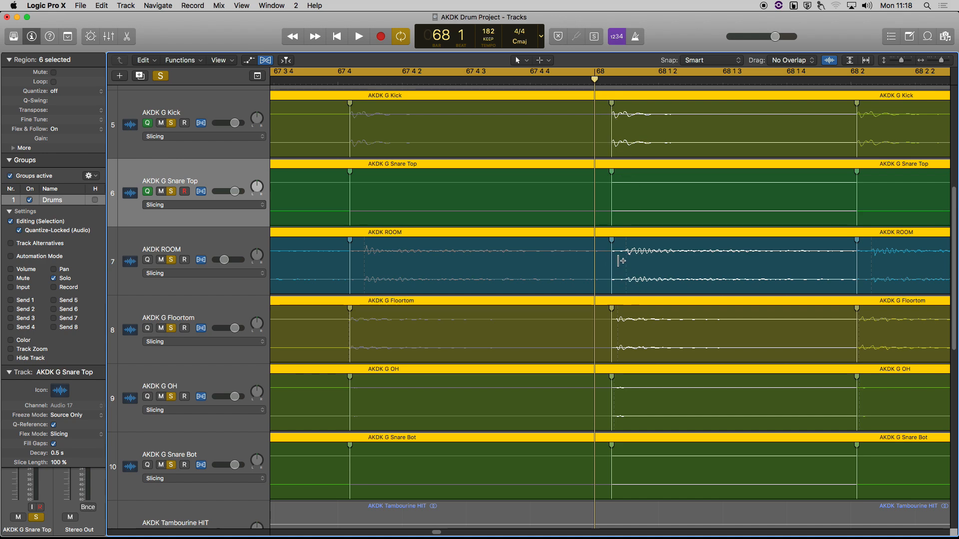
{"action": "left_click_drag", "start_coordinate": [612, 127], "coordinate": [595, 128]}
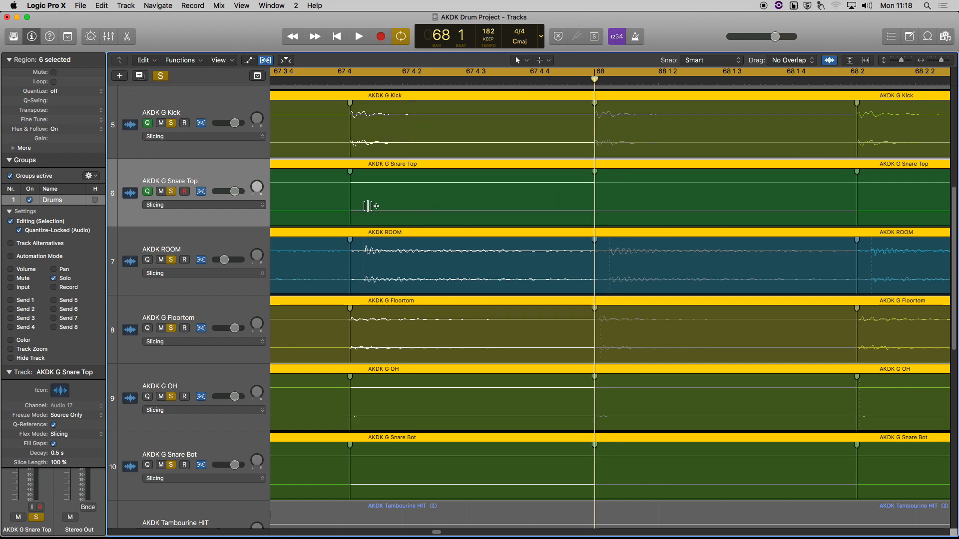
{"action": "scroll", "coordinate": [368, 206], "scroll_direction": "left", "scroll_amount": 5}
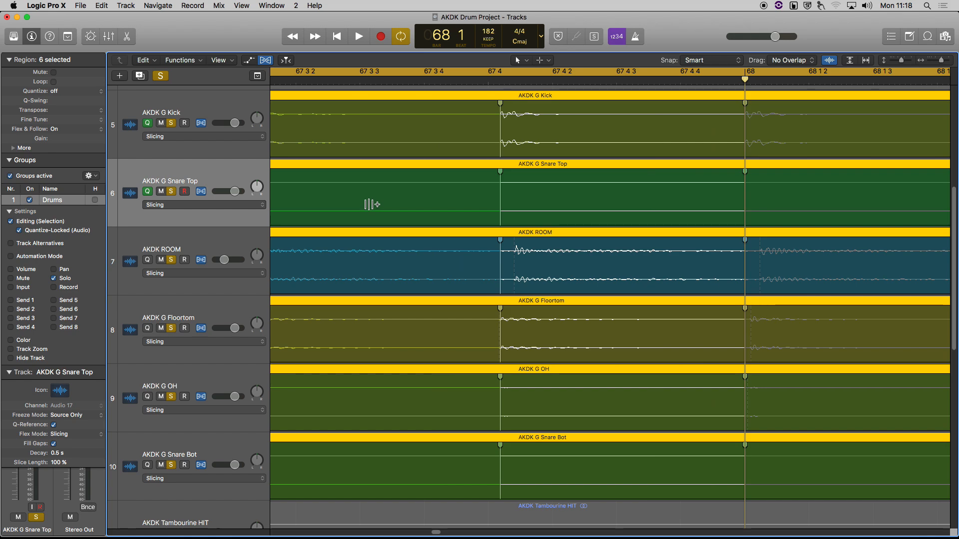
{"action": "scroll", "coordinate": [372, 204], "scroll_direction": "left", "scroll_amount": 10}
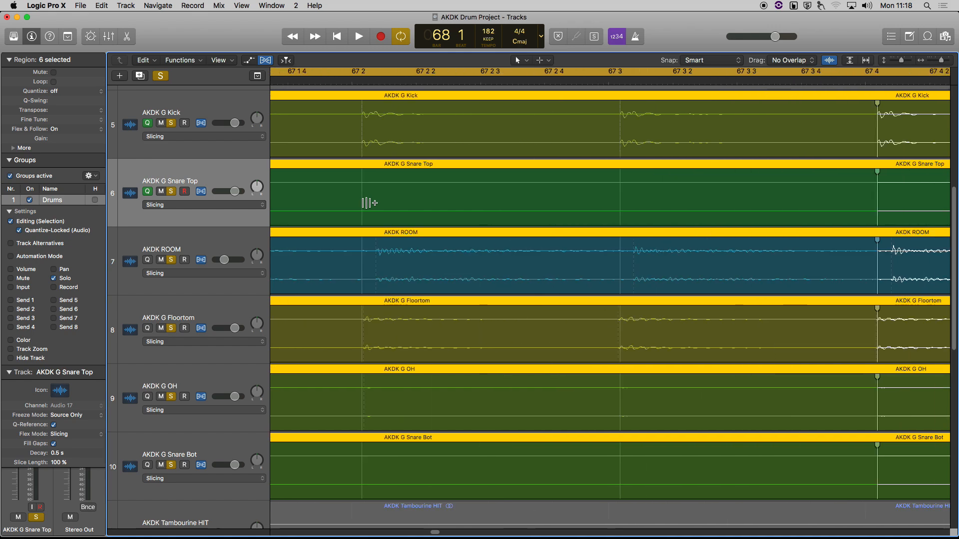
{"action": "scroll", "coordinate": [367, 203], "scroll_direction": "left", "scroll_amount": 3}
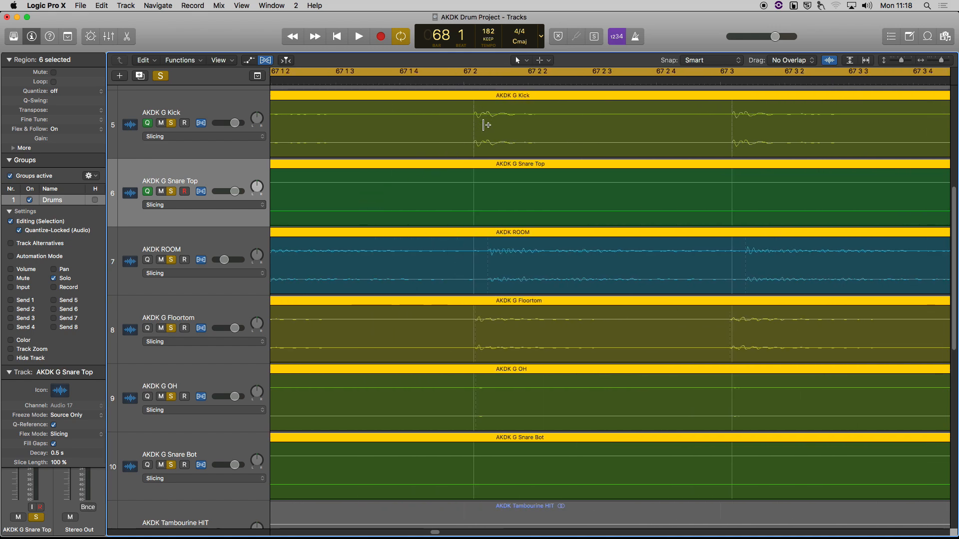
{"action": "scroll", "coordinate": [489, 133], "scroll_direction": "up", "scroll_amount": 5}
{"action": "scroll", "coordinate": [491, 133], "scroll_direction": "down", "scroll_amount": 10}
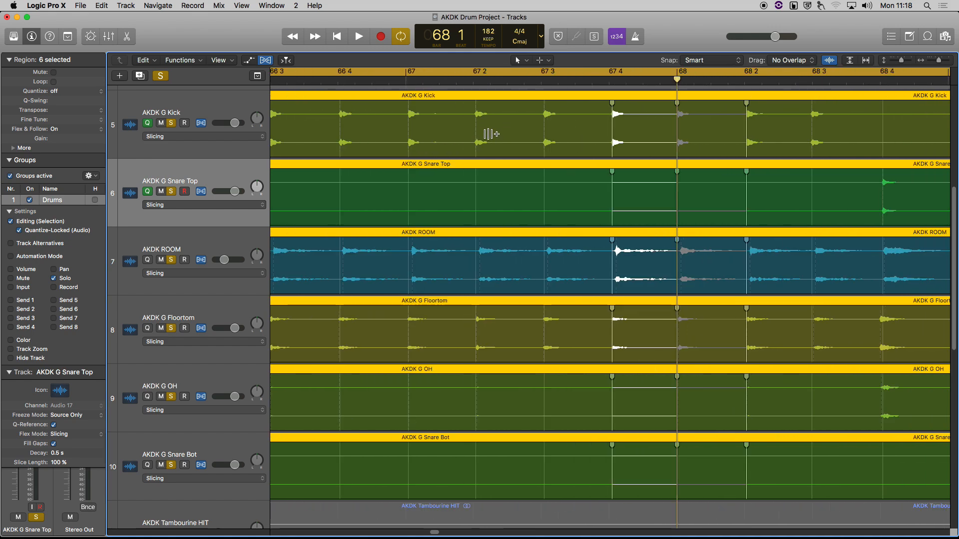
{"action": "scroll", "coordinate": [489, 137], "scroll_direction": "down", "scroll_amount": 6}
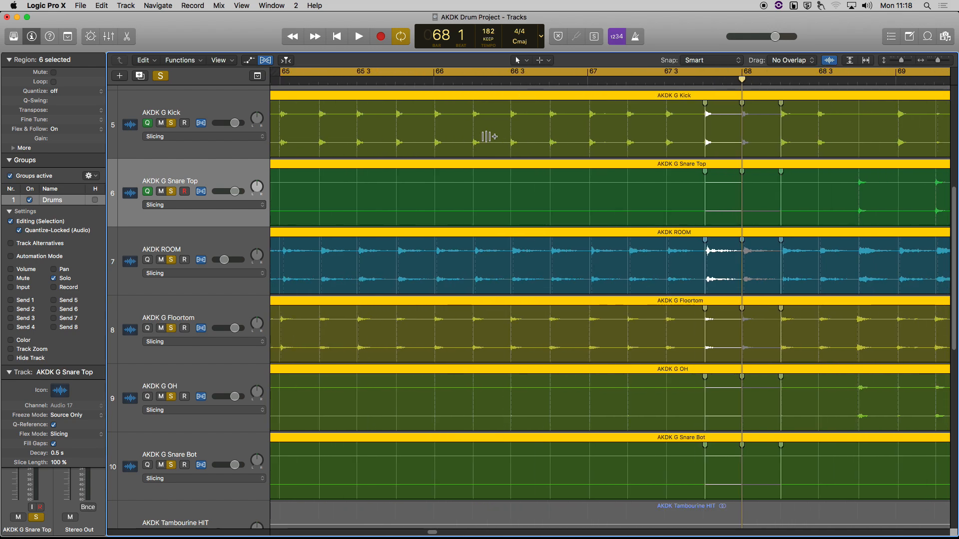
{"action": "scroll", "coordinate": [488, 138], "scroll_direction": "down", "scroll_amount": 3}
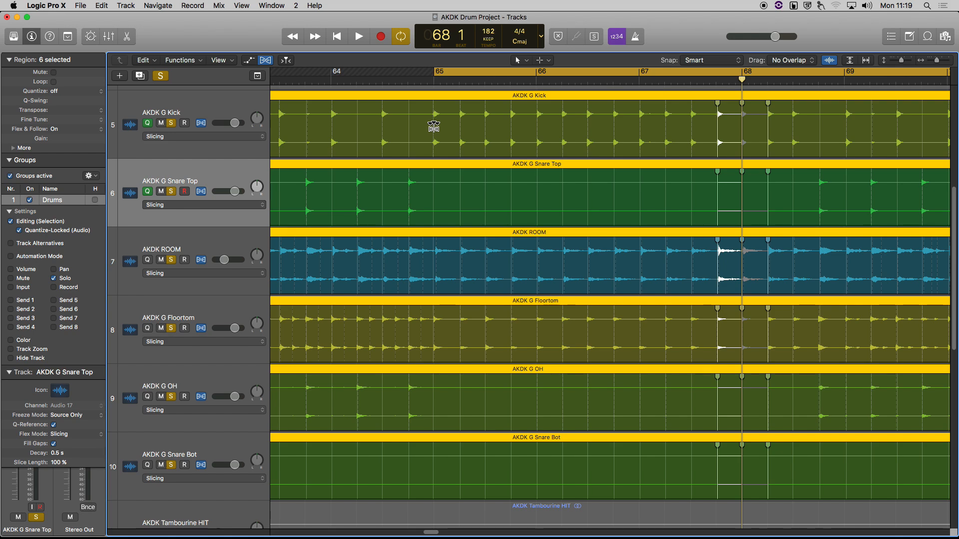
{"action": "scroll", "coordinate": [774, 118], "scroll_direction": "right", "scroll_amount": 1}
{"action": "scroll", "coordinate": [773, 118], "scroll_direction": "right", "scroll_amount": 3}
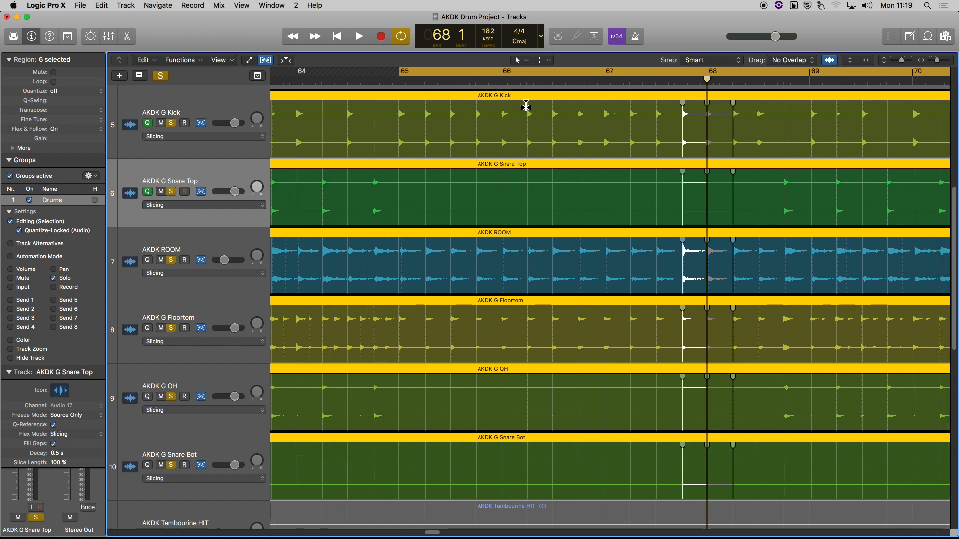
Step: Unsolo the tracks, audition the aligned drums, and add a flex marker at the bar 65 hit
{"action": "left_click", "coordinate": [161, 76]}
{"action": "key", "text": "space"}
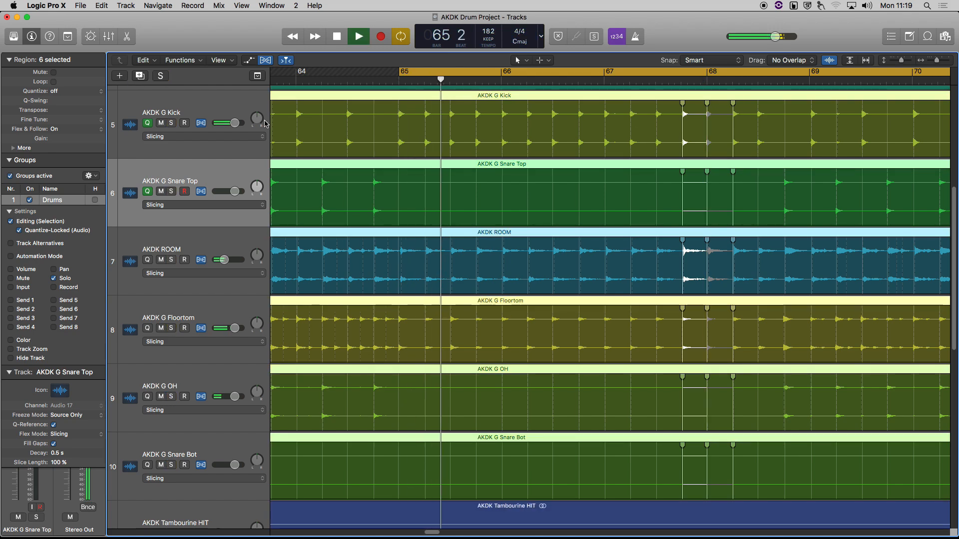
{"action": "scroll", "coordinate": [319, 141], "scroll_direction": "up", "scroll_amount": 4}
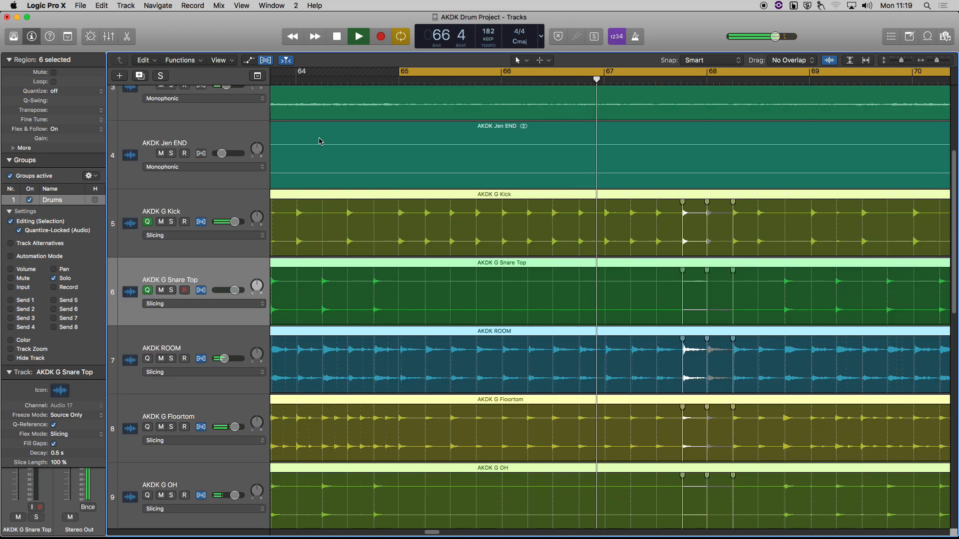
{"action": "scroll", "coordinate": [460, 196], "scroll_direction": "right", "scroll_amount": 2}
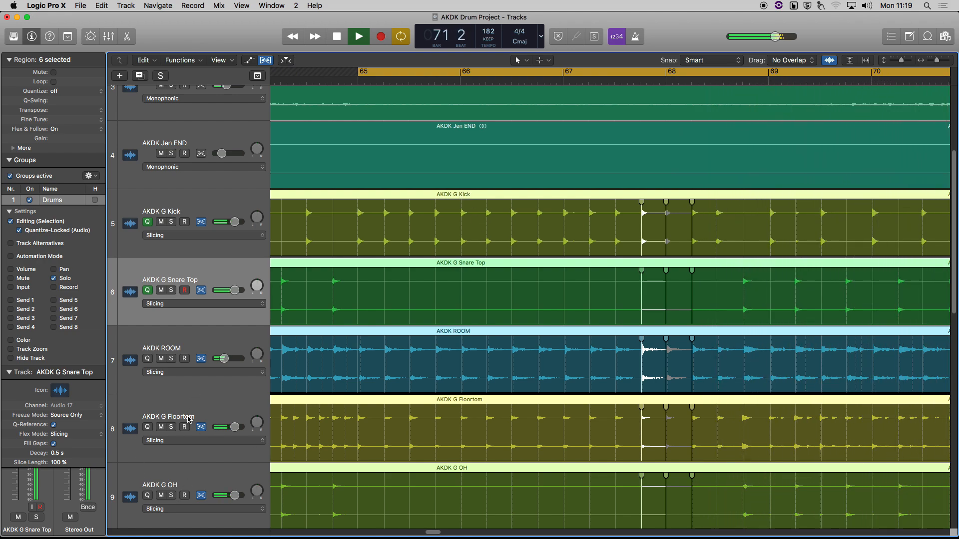
{"action": "key", "text": "space"}
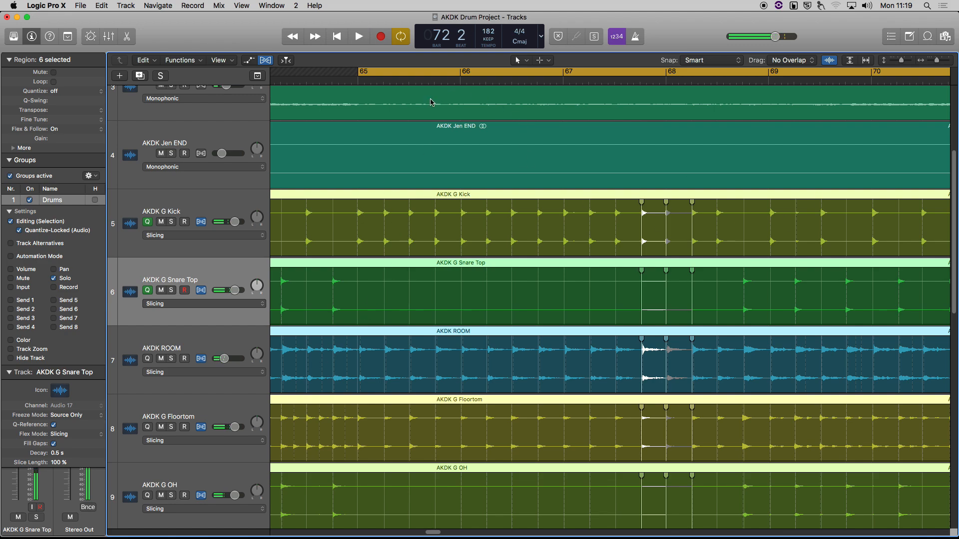
{"action": "left_click", "coordinate": [359, 220]}
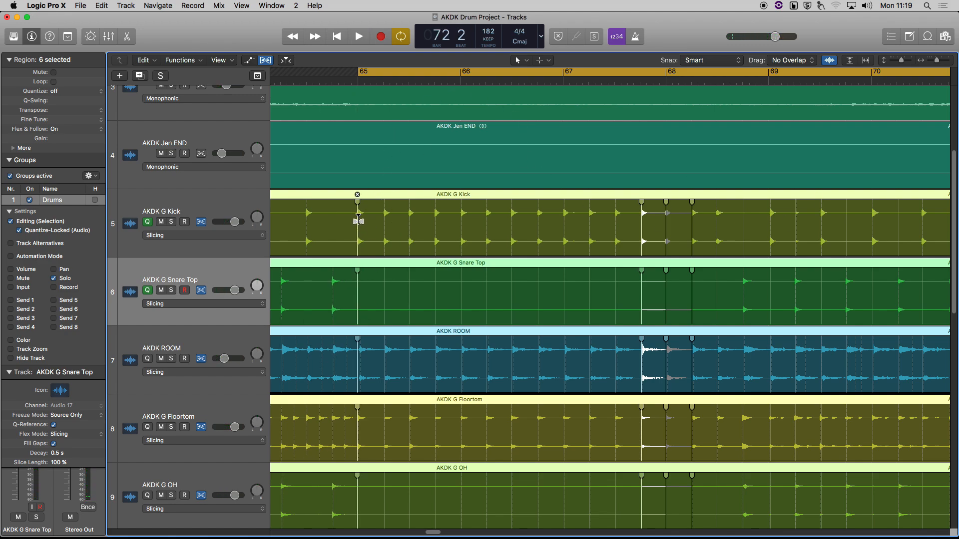
Step: Turn off Cycle, play from bar 72, and park the playhead at the start of bar 73
{"action": "scroll", "coordinate": [453, 242], "scroll_direction": "right", "scroll_amount": 10}
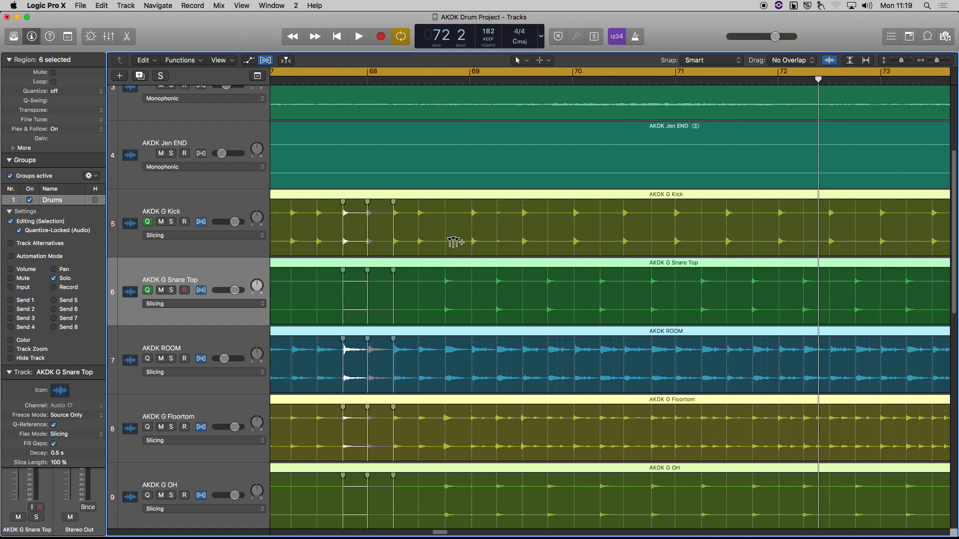
{"action": "scroll", "coordinate": [453, 242], "scroll_direction": "right", "scroll_amount": 8}
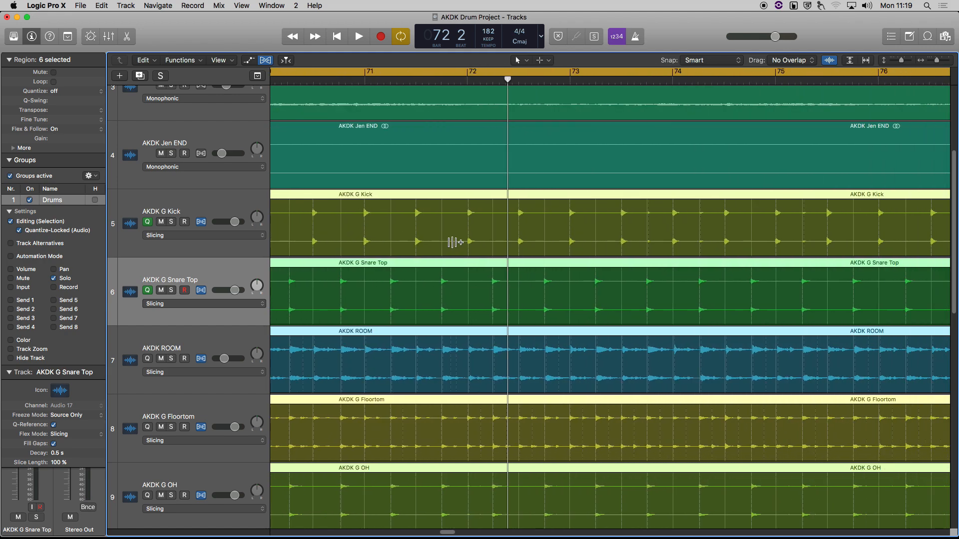
{"action": "key", "text": "c"}
{"action": "key", "text": "space"}
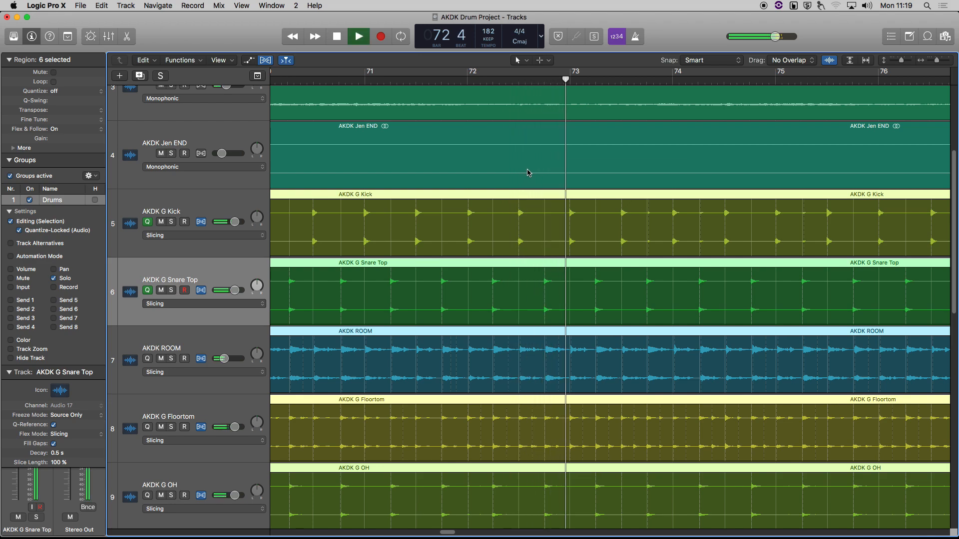
{"action": "left_click", "coordinate": [571, 81]}
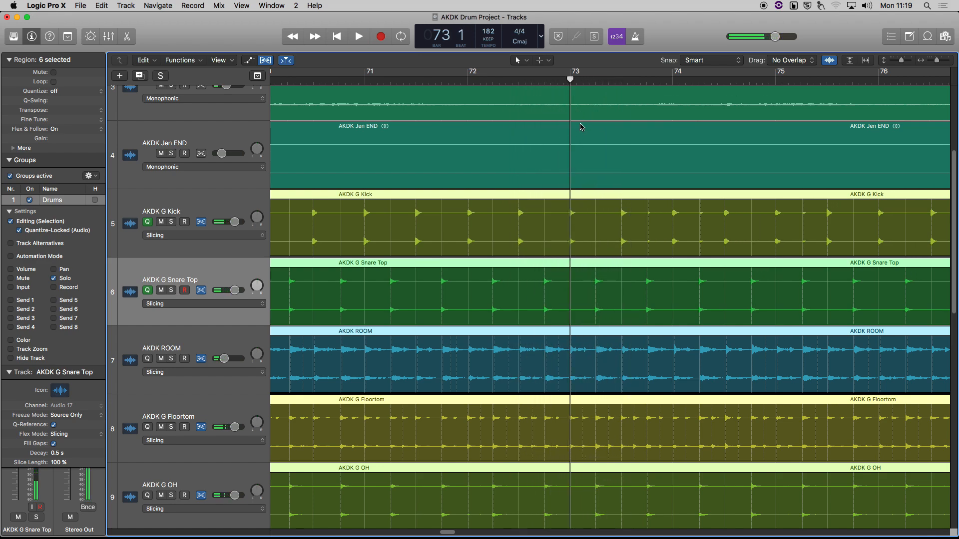
{"action": "left_click", "coordinate": [472, 81]}
{"action": "left_click", "coordinate": [572, 81]}
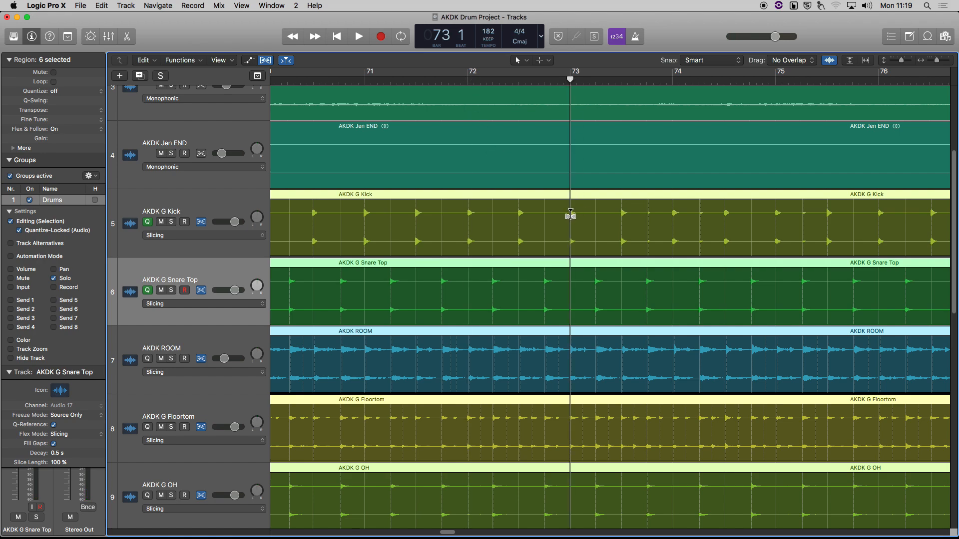
Step: Add flex markers at bar 73, bar 70 and three more hits across the grouped drums
{"action": "left_click", "coordinate": [570, 216]}
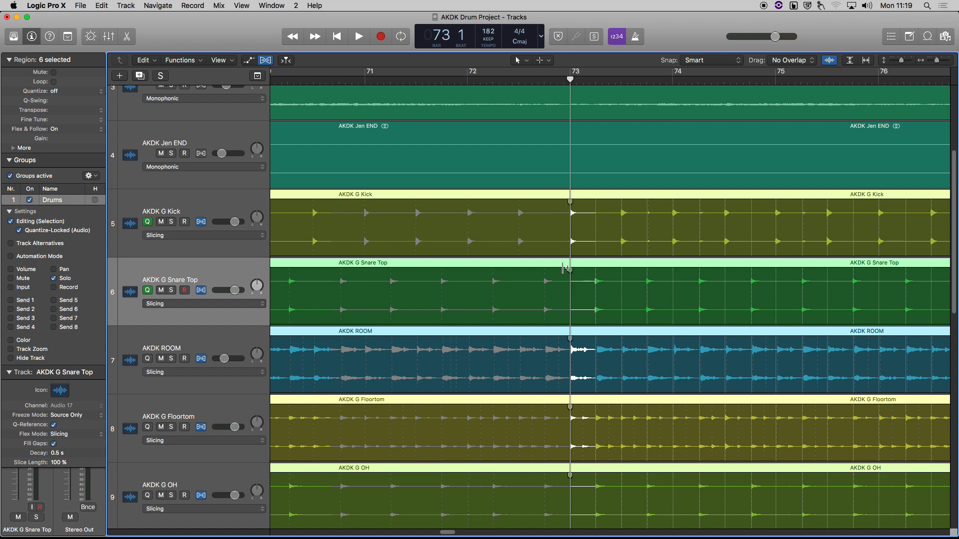
{"action": "scroll", "coordinate": [567, 269], "scroll_direction": "left", "scroll_amount": 5}
{"action": "scroll", "coordinate": [583, 268], "scroll_direction": "down", "scroll_amount": 6}
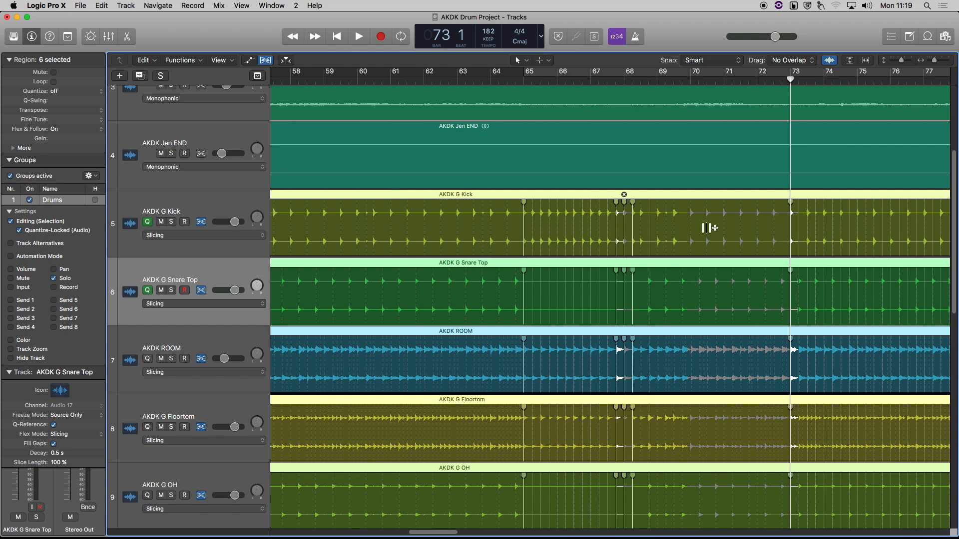
{"action": "mouse_move", "coordinate": [692, 213]}
{"action": "left_mouse_down"}
{"action": "mouse_move", "coordinate": [670, 216]}
{"action": "mouse_move", "coordinate": [725, 220]}
{"action": "mouse_move", "coordinate": [662, 222]}
{"action": "mouse_move", "coordinate": [728, 222]}
{"action": "mouse_move", "coordinate": [666, 223]}
{"action": "mouse_move", "coordinate": [711, 223]}
{"action": "mouse_move", "coordinate": [692, 224]}
{"action": "left_mouse_up"}
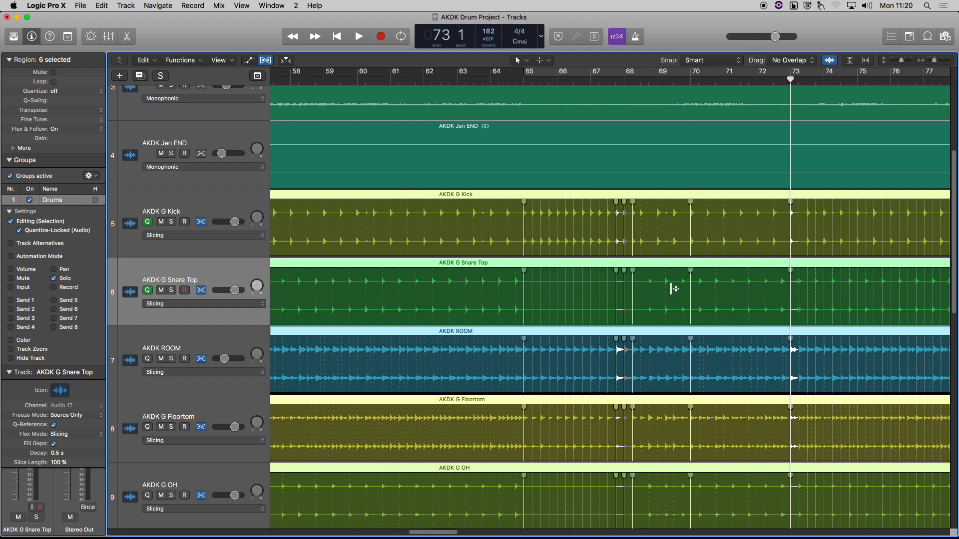
{"action": "scroll", "coordinate": [668, 206], "scroll_direction": "up", "scroll_amount": 5}
{"action": "scroll", "coordinate": [666, 206], "scroll_direction": "down", "scroll_amount": 1}
{"action": "scroll", "coordinate": [667, 206], "scroll_direction": "down", "scroll_amount": 1}
{"action": "scroll", "coordinate": [718, 167], "scroll_direction": "up", "scroll_amount": 1}
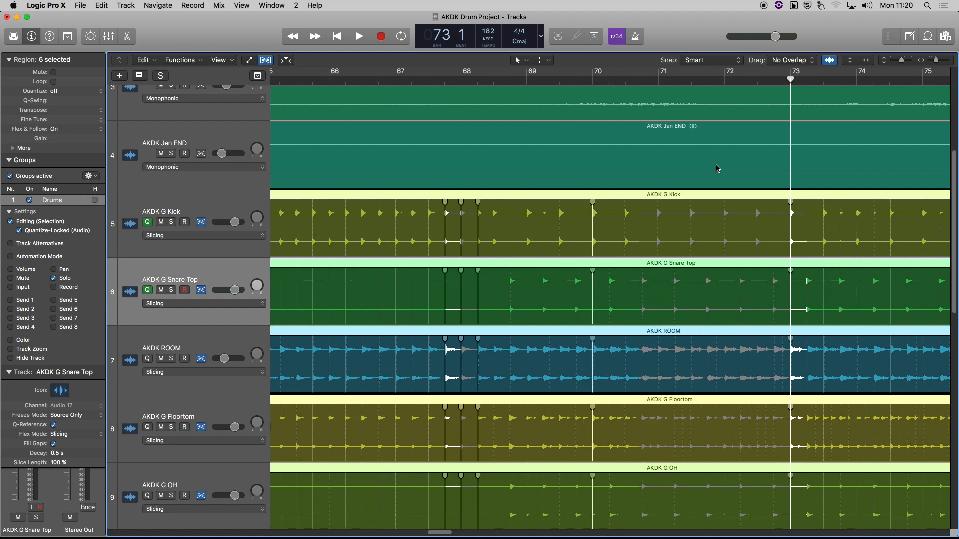
{"action": "left_click", "coordinate": [657, 215]}
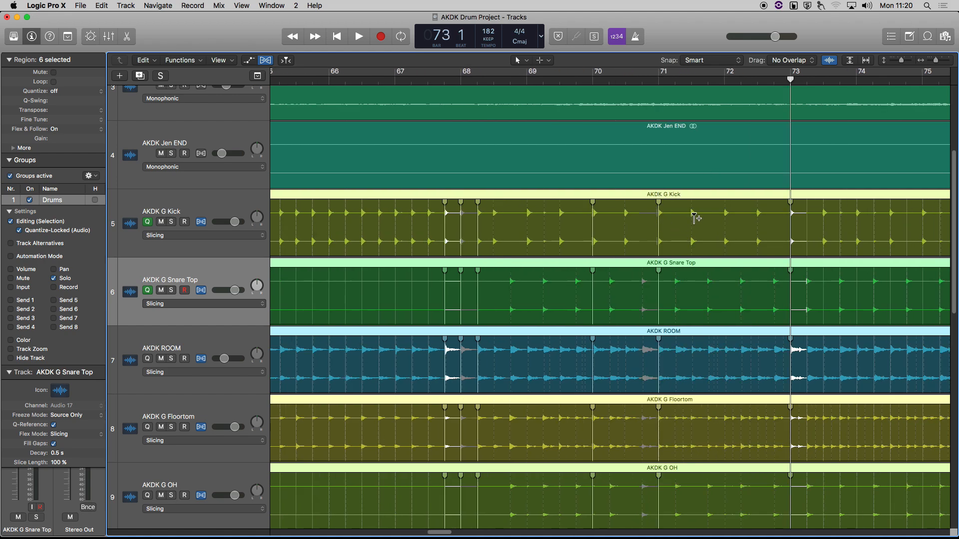
{"action": "left_click", "coordinate": [725, 214]}
{"action": "left_click", "coordinate": [758, 216]}
Step: Reselect the AKDK G Kick drum regions, zoom in, and add a flex marker at bar 66
{"action": "scroll", "coordinate": [729, 215], "scroll_direction": "left", "scroll_amount": 5}
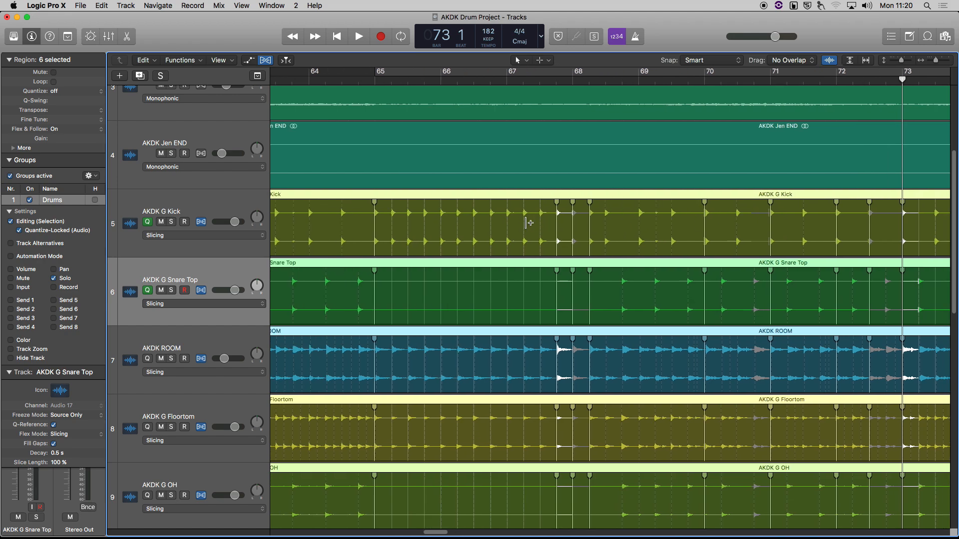
{"action": "left_click", "coordinate": [452, 124]}
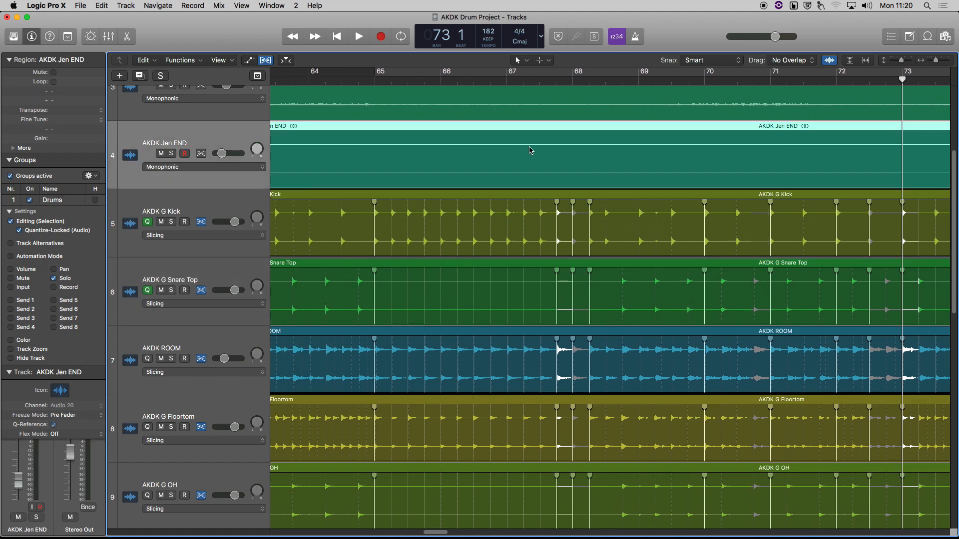
{"action": "left_click", "coordinate": [507, 214]}
{"action": "left_click", "coordinate": [507, 214]}
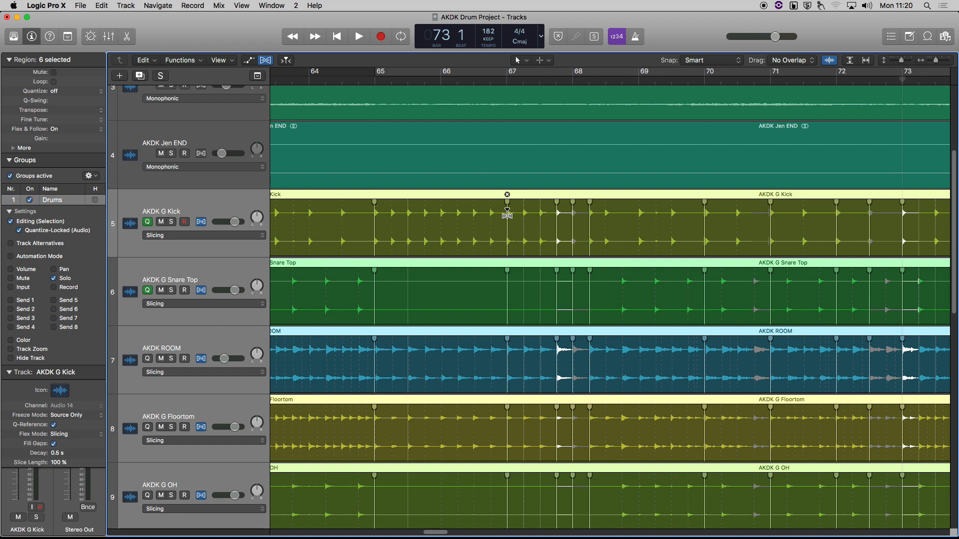
{"action": "key", "text": "super+Right"}
{"action": "scroll", "coordinate": [508, 214], "scroll_direction": "up", "scroll_amount": 3}
{"action": "scroll", "coordinate": [508, 213], "scroll_direction": "left", "scroll_amount": 5}
{"action": "scroll", "coordinate": [509, 214], "scroll_direction": "up", "scroll_amount": 1}
{"action": "scroll", "coordinate": [514, 223], "scroll_direction": "up", "scroll_amount": 2}
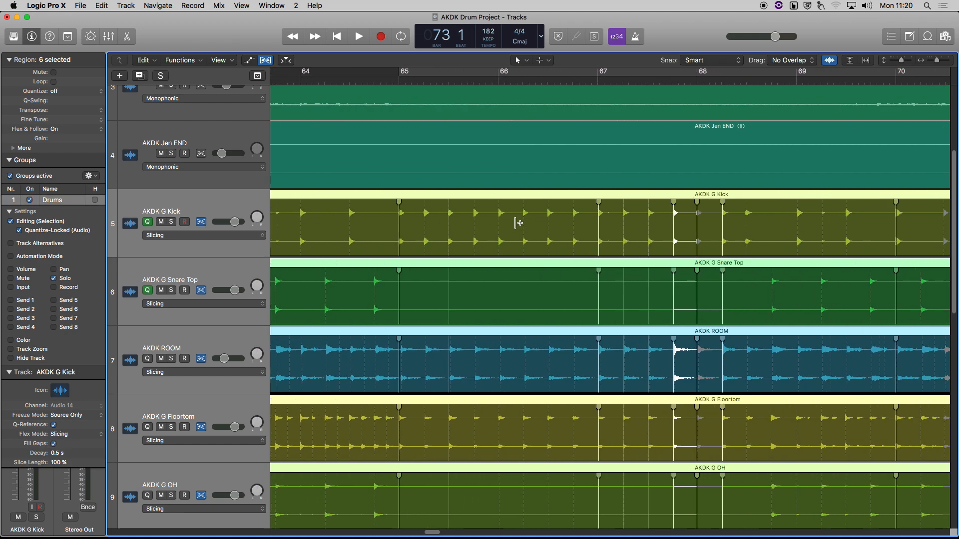
{"action": "left_click", "coordinate": [549, 213]}
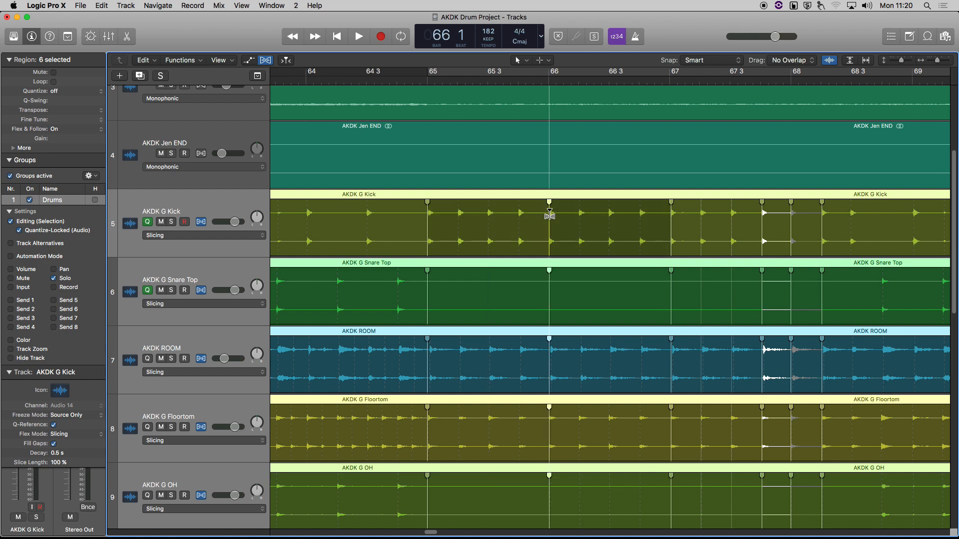
{"action": "left_click_drag", "start_coordinate": [549, 214], "coordinate": [547, 215]}
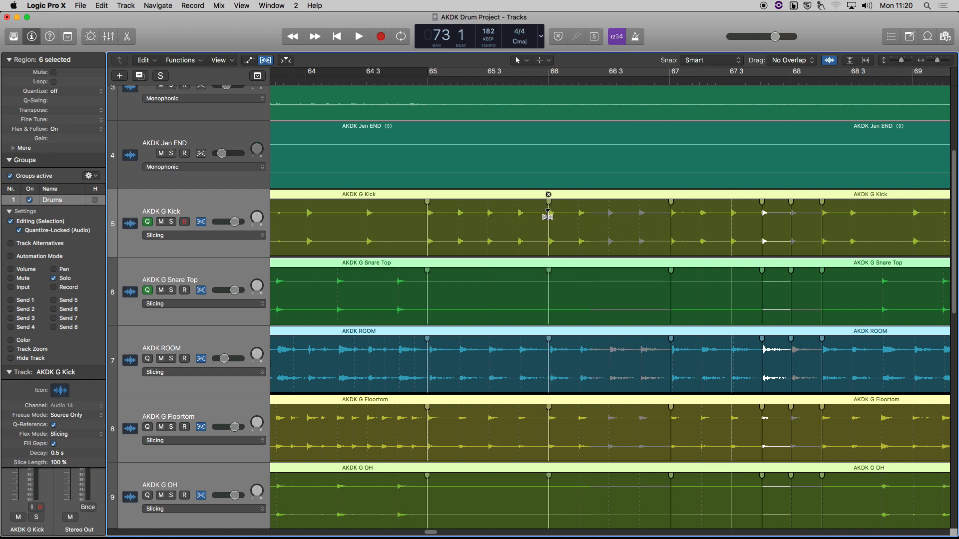
Step: Add flex markers at bars 69, 69 3, 66 3, 65 3 and 63 3, then move the playhead to bar 62
{"action": "scroll", "coordinate": [547, 215], "scroll_direction": "right", "scroll_amount": 3}
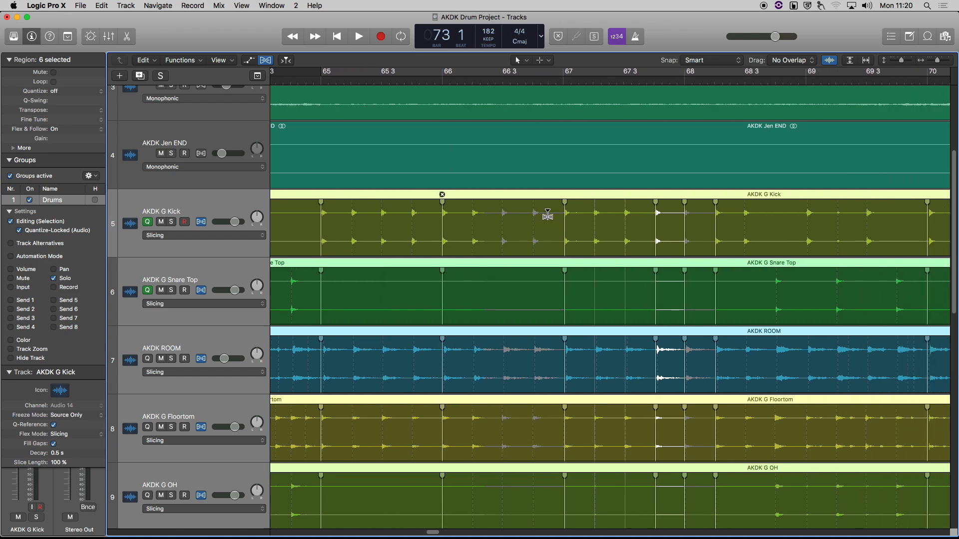
{"action": "scroll", "coordinate": [551, 214], "scroll_direction": "right", "scroll_amount": 2}
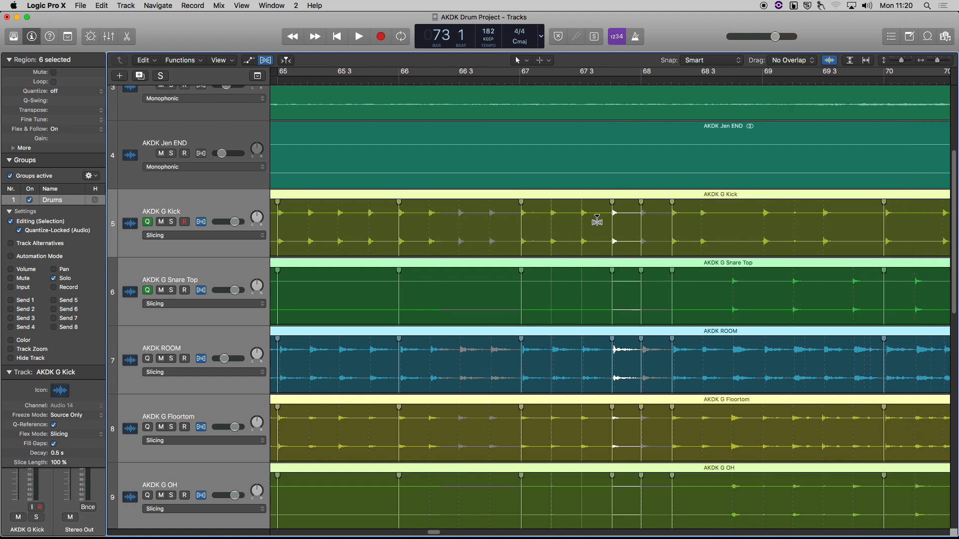
{"action": "left_click", "coordinate": [719, 215]}
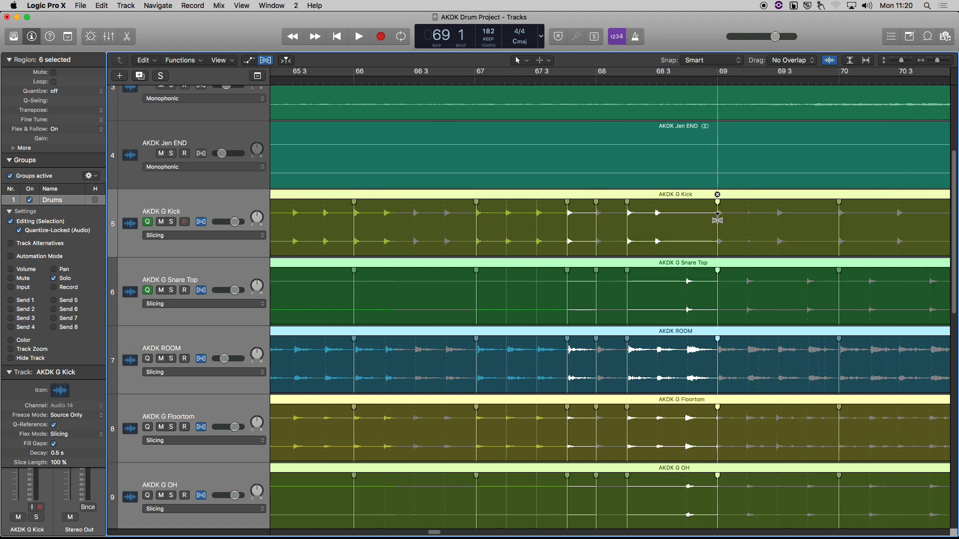
{"action": "left_click", "coordinate": [779, 219]}
{"action": "scroll", "coordinate": [591, 249], "scroll_direction": "left", "scroll_amount": 3}
{"action": "left_click", "coordinate": [535, 219]}
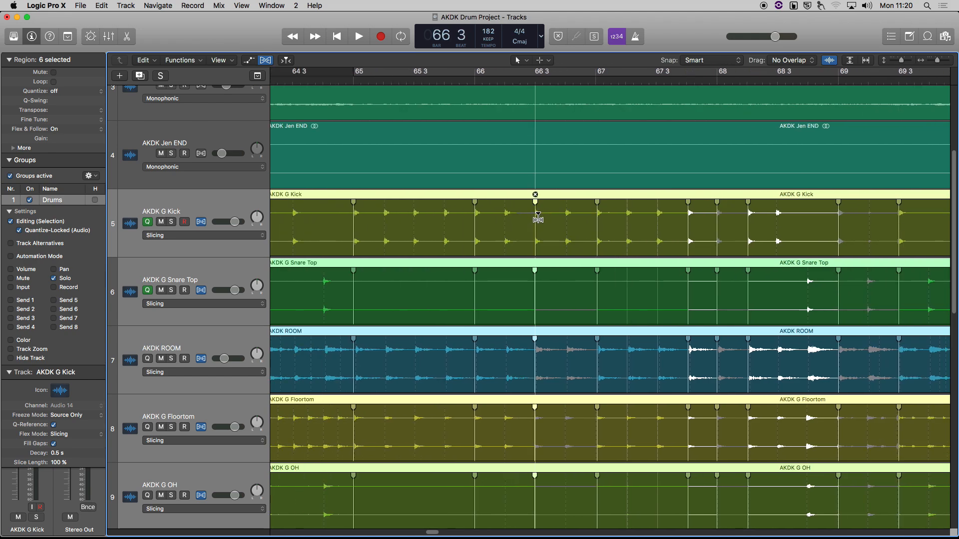
{"action": "scroll", "coordinate": [550, 241], "scroll_direction": "left", "scroll_amount": 3}
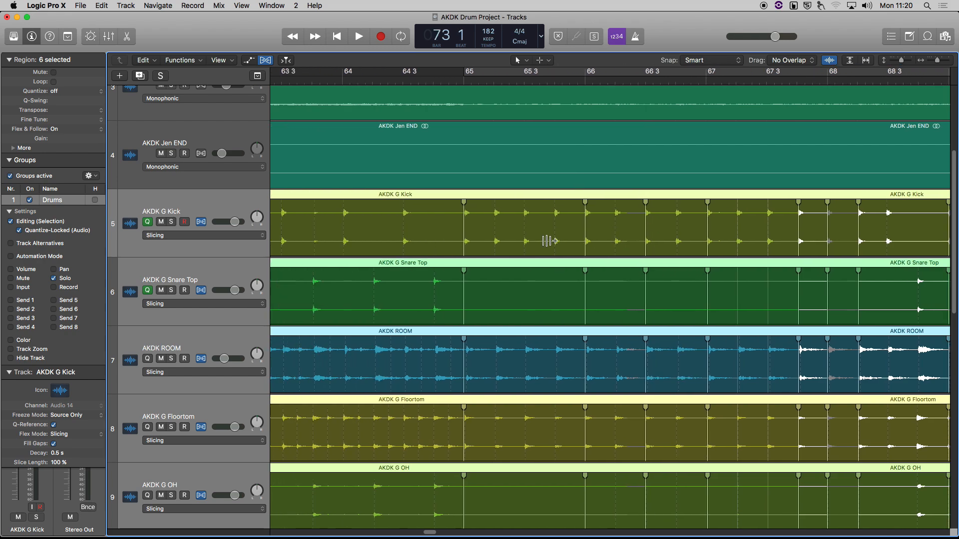
{"action": "left_click", "coordinate": [525, 218]}
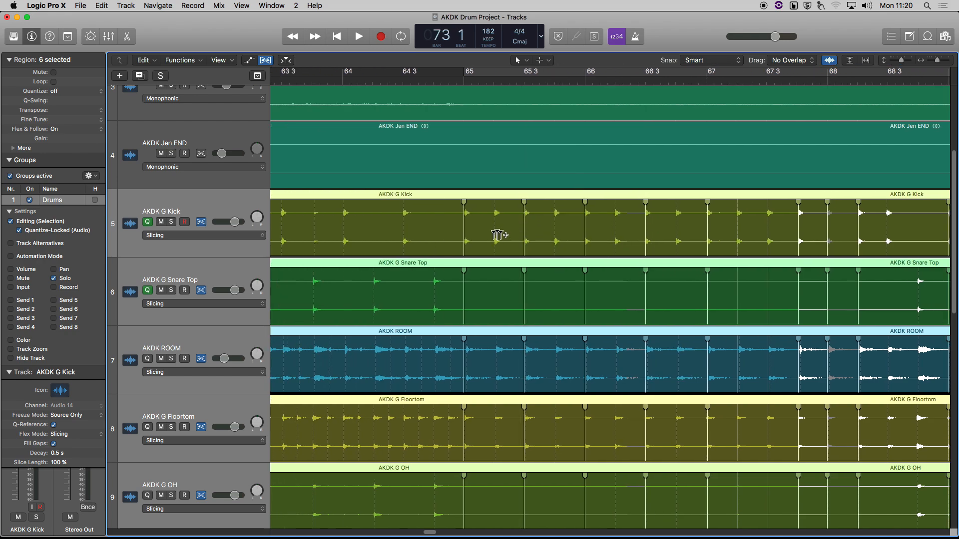
{"action": "scroll", "coordinate": [504, 234], "scroll_direction": "left", "scroll_amount": 5}
{"action": "left_click", "coordinate": [487, 214]}
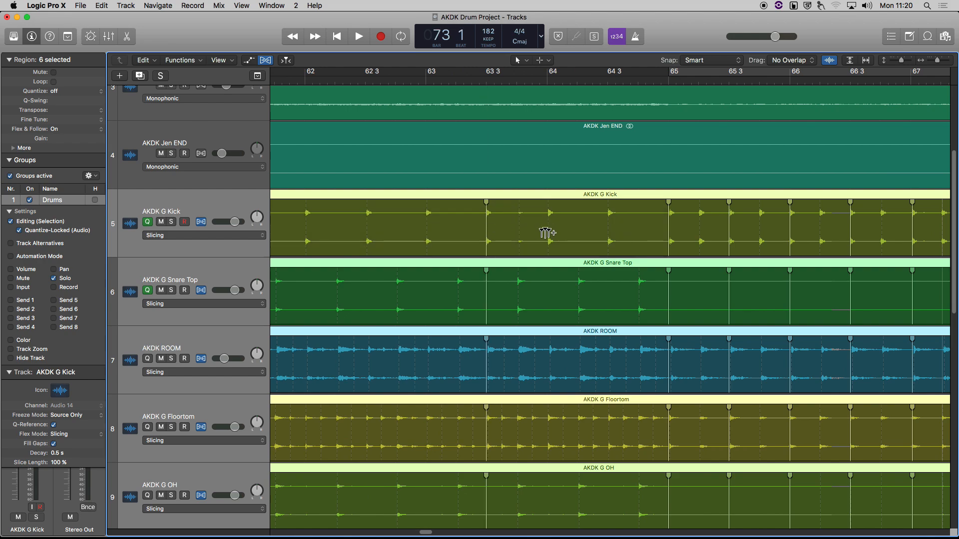
{"action": "scroll", "coordinate": [547, 233], "scroll_direction": "left", "scroll_amount": 2}
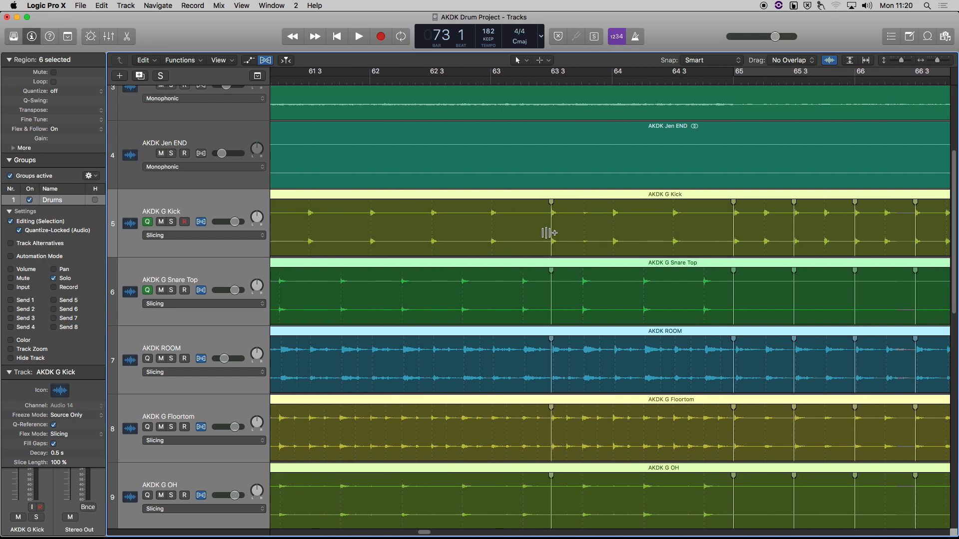
{"action": "scroll", "coordinate": [549, 233], "scroll_direction": "left", "scroll_amount": 5}
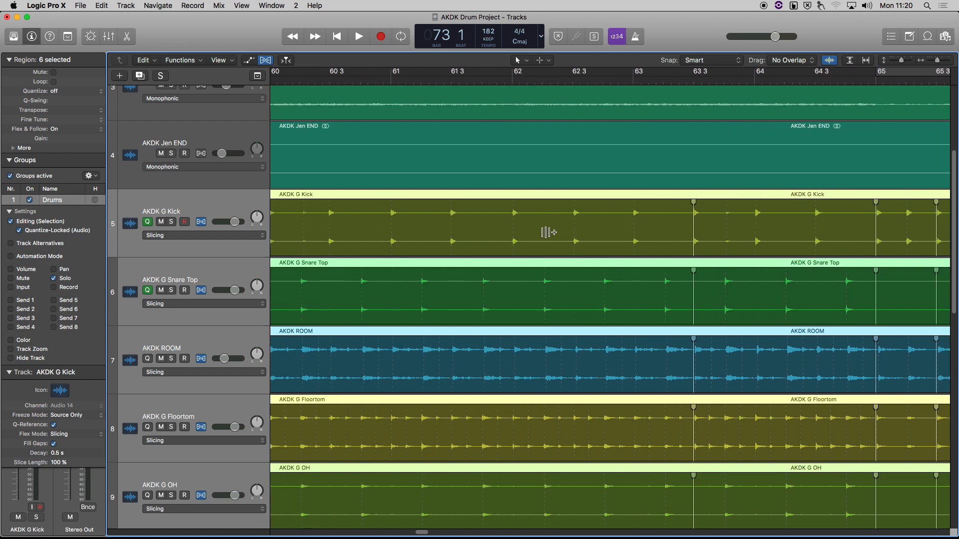
{"action": "left_click", "coordinate": [512, 79]}
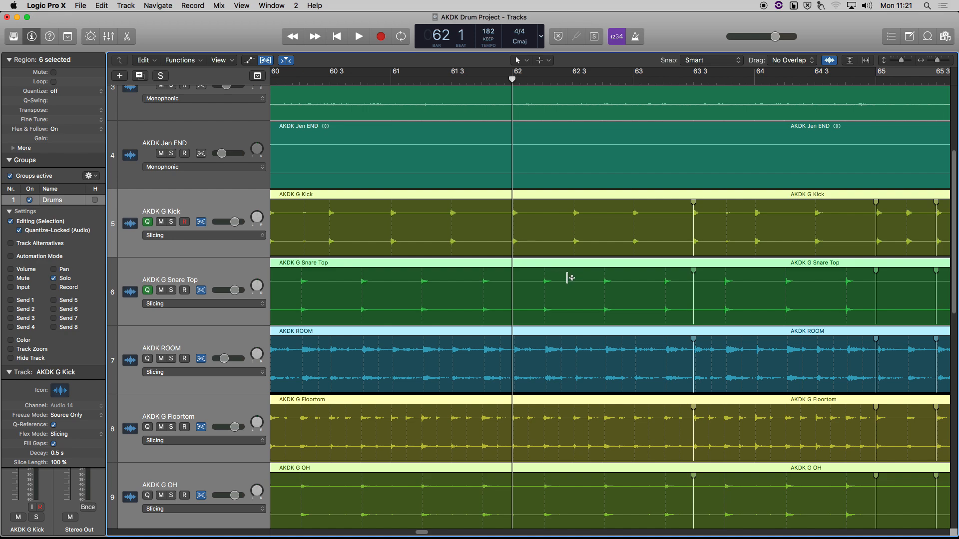
Step: Turn Cycle back on, solo the drums, enable the metronome, and audition the looped bars
{"action": "scroll", "coordinate": [572, 277], "scroll_direction": "right", "scroll_amount": 15}
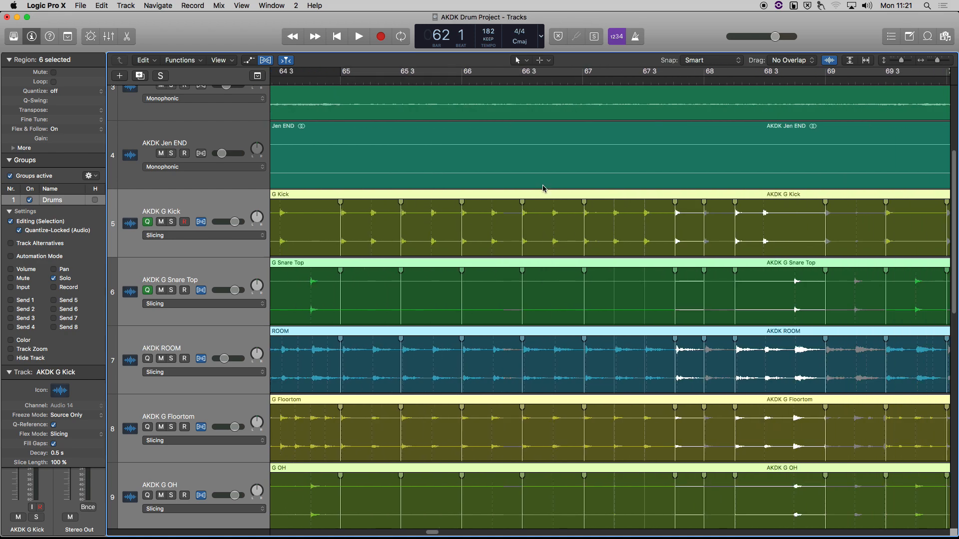
{"action": "key", "text": "c"}
{"action": "key", "text": "space"}
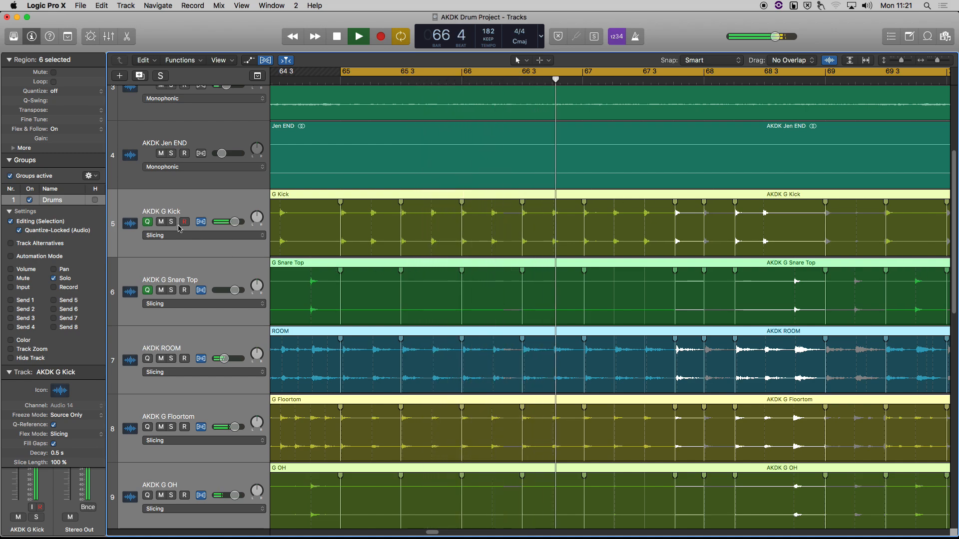
{"action": "key", "text": "s"}
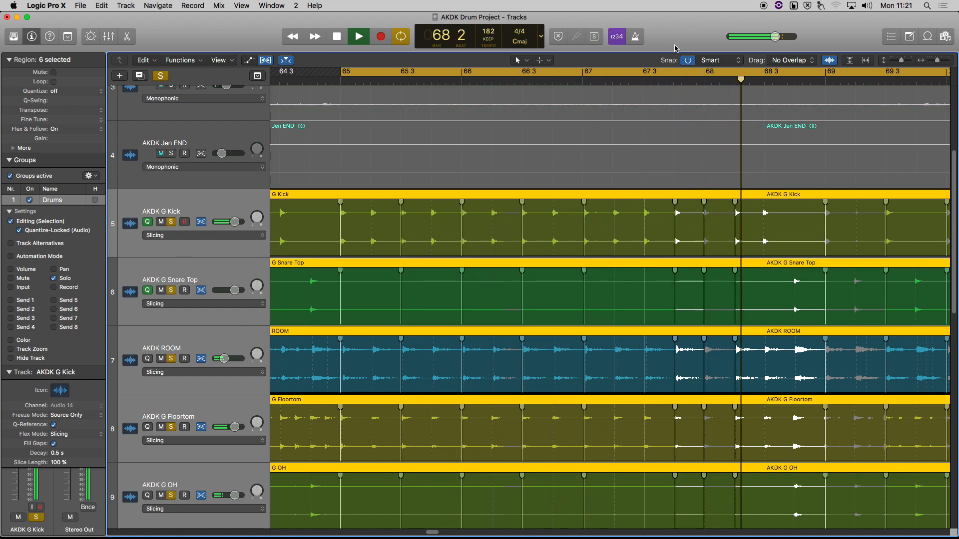
{"action": "key", "text": "space"}
{"action": "left_click", "coordinate": [634, 37]}
{"action": "key", "text": "space"}
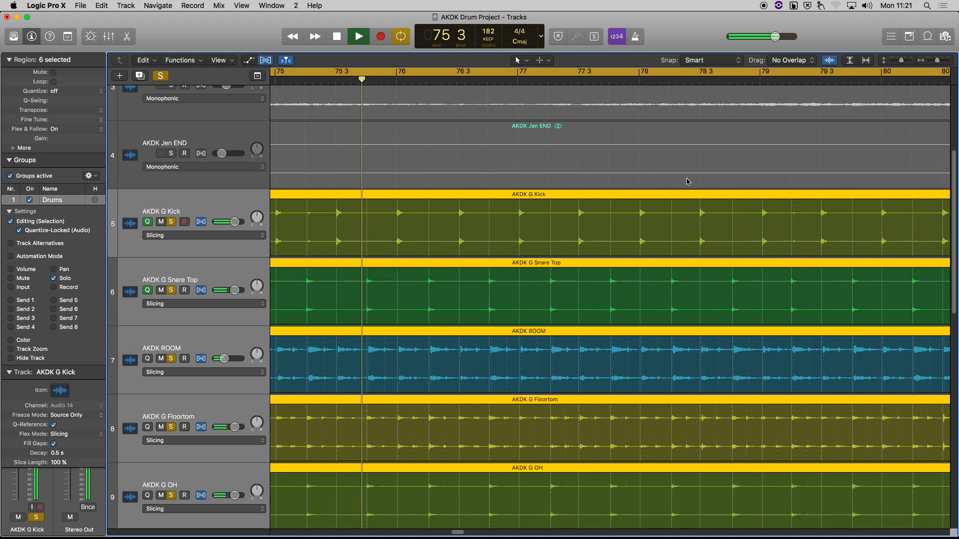
{"action": "key", "text": "space"}
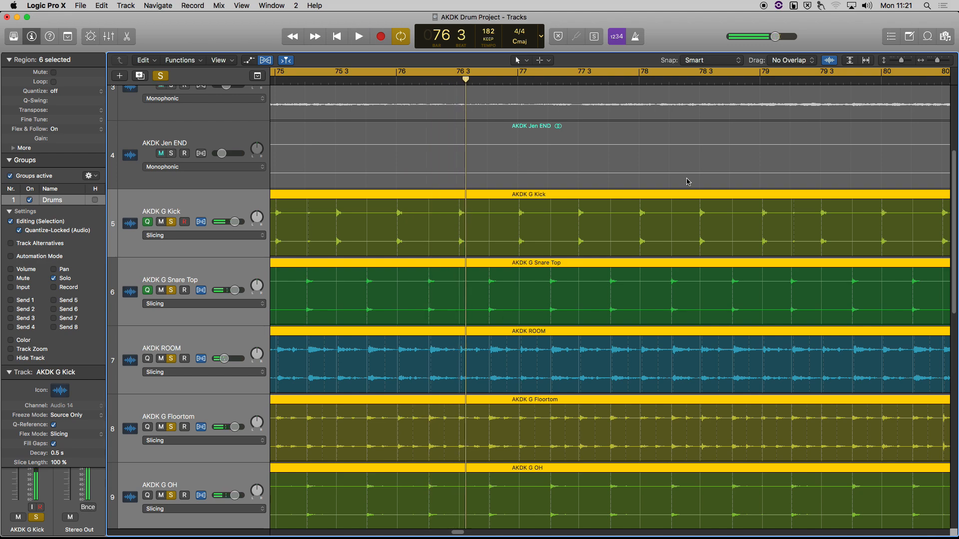
{"action": "scroll", "coordinate": [659, 229], "scroll_direction": "down", "scroll_amount": 5}
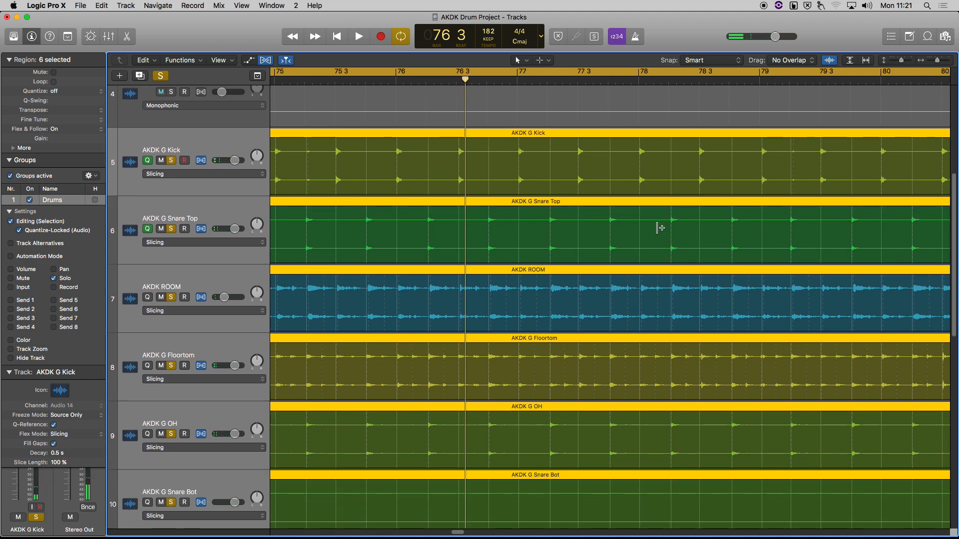
Step: Play the grouped drums from the cycle start through the flexed bars, stopping near bar 75
{"action": "scroll", "coordinate": [659, 229], "scroll_direction": "down", "scroll_amount": 2}
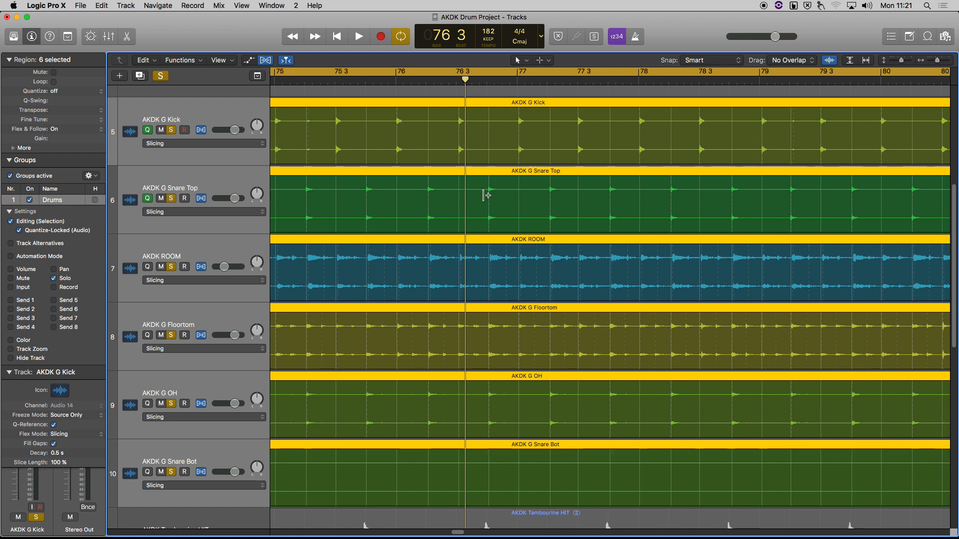
{"action": "scroll", "coordinate": [542, 228], "scroll_direction": "left", "scroll_amount": 3}
{"action": "scroll", "coordinate": [542, 229], "scroll_direction": "left", "scroll_amount": 1}
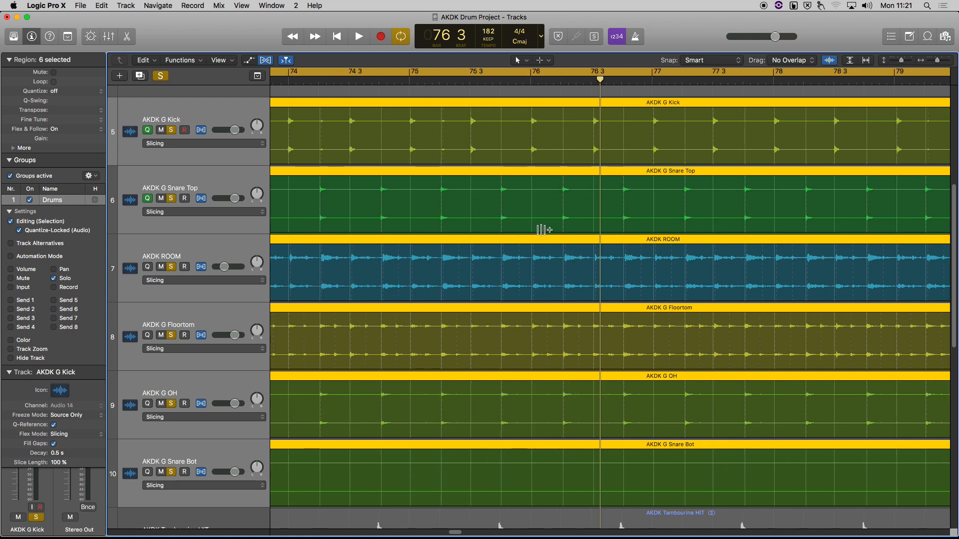
{"action": "key", "text": "space"}
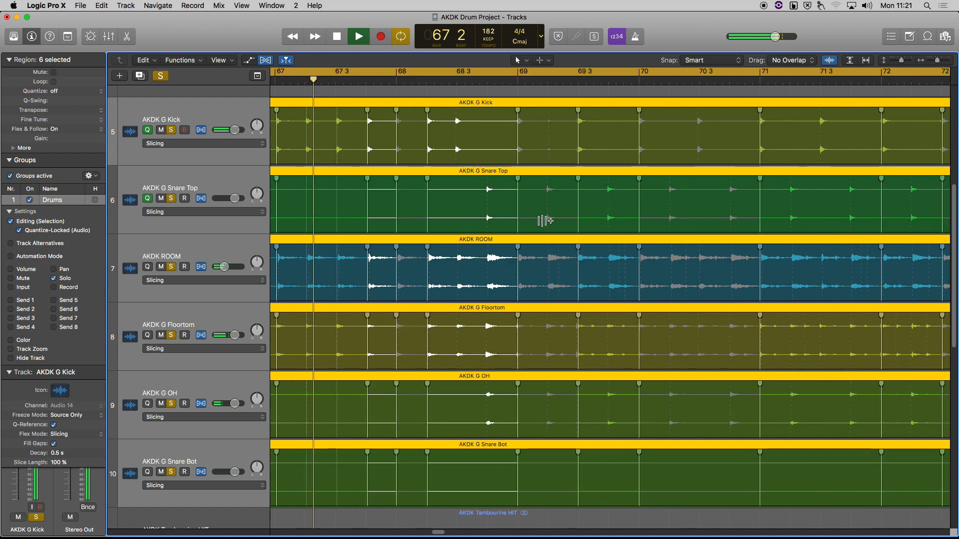
{"action": "scroll", "coordinate": [425, 320], "scroll_direction": "down", "scroll_amount": 3}
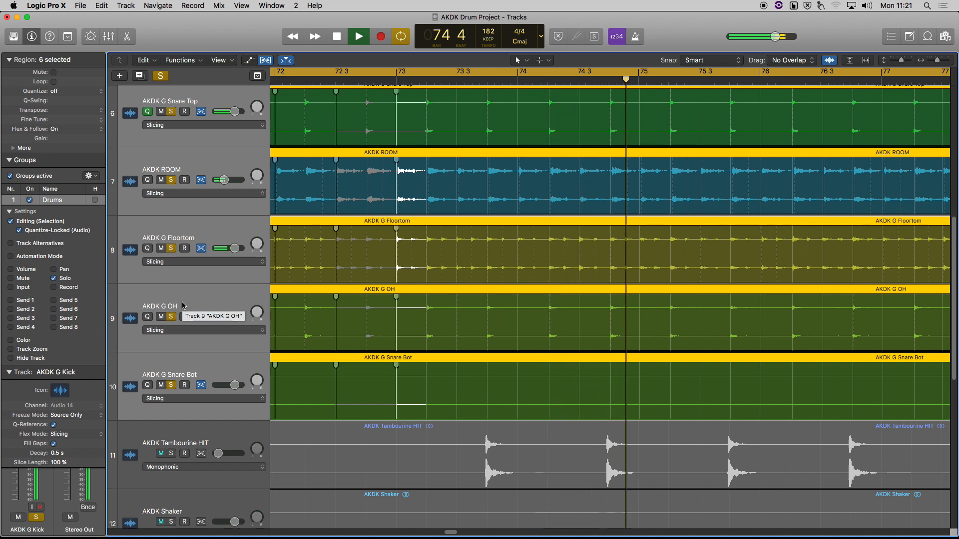
{"action": "key", "text": "space"}
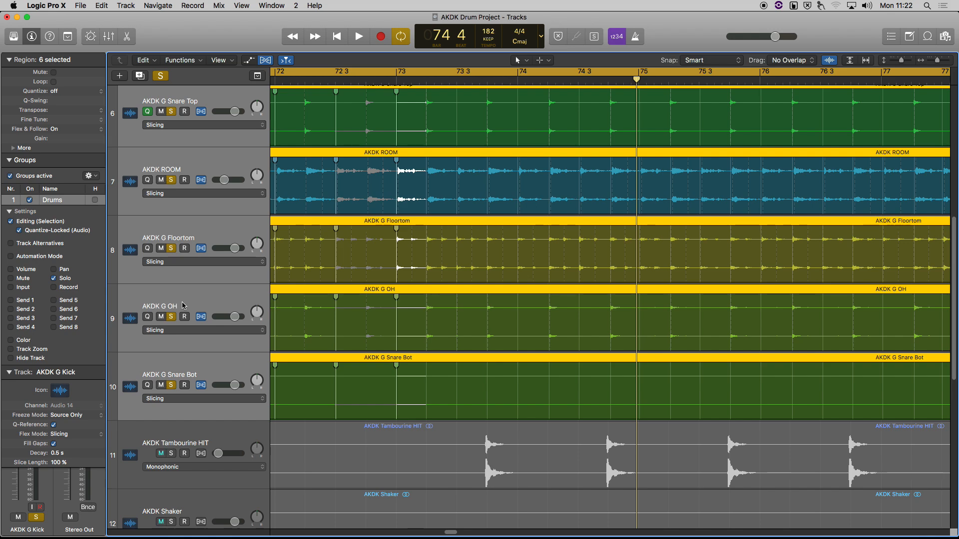
{"action": "scroll", "coordinate": [113, 179], "scroll_direction": "up", "scroll_amount": 5}
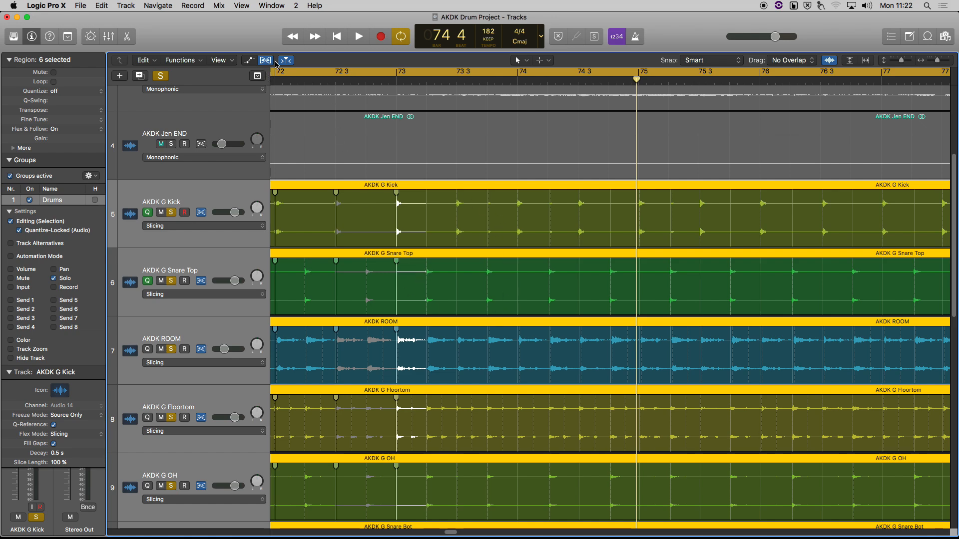
Step: Zoom in around bar 75 and drag the Kick hit onto the bar 75 gridline
{"action": "left_click_drag", "start_coordinate": [636, 80], "coordinate": [637, 80]}
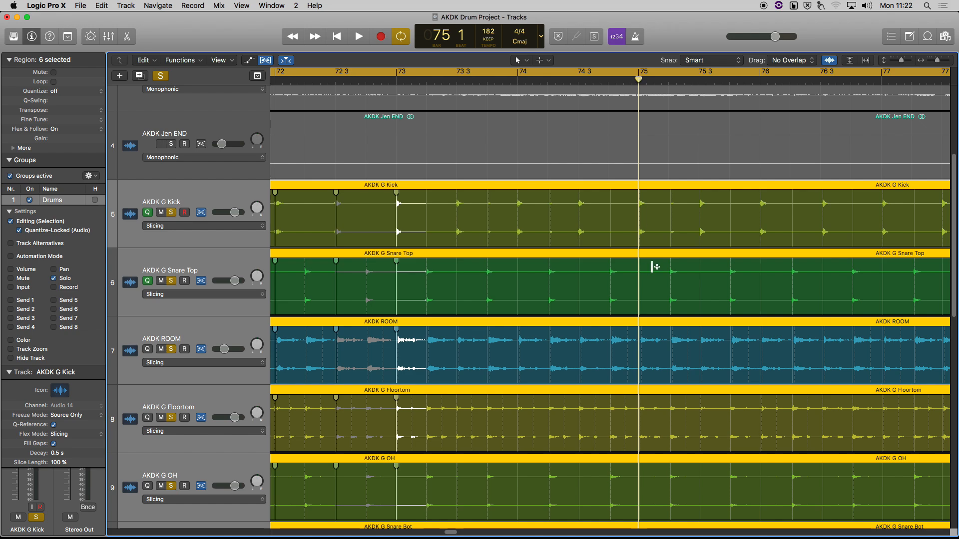
{"action": "key", "text": "super+Right"}
{"action": "key", "text": "super+Right"}
{"action": "key", "text": "super+Right"}
{"action": "key", "text": "super+Right"}
{"action": "key", "text": "super+Right"}
{"action": "key", "text": "super+Right"}
{"action": "key", "text": "super+Right"}
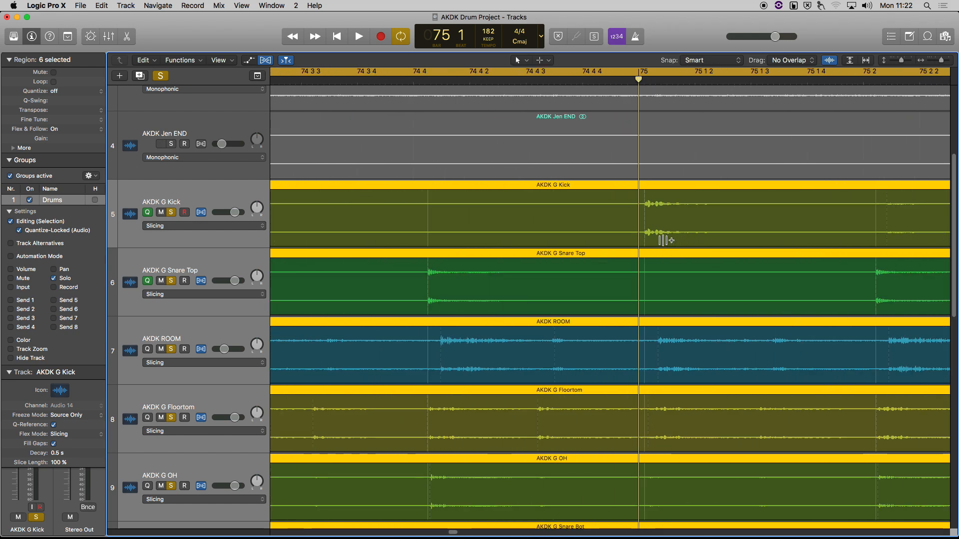
{"action": "scroll", "coordinate": [655, 207], "scroll_direction": "right", "scroll_amount": 8}
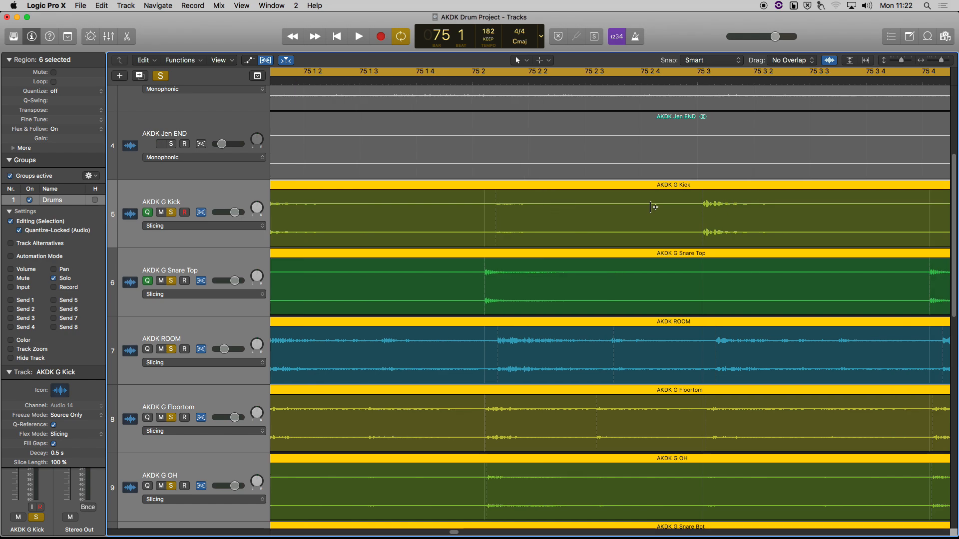
{"action": "scroll", "coordinate": [654, 207], "scroll_direction": "left", "scroll_amount": 5}
{"action": "left_click_drag", "start_coordinate": [506, 207], "coordinate": [498, 204]}
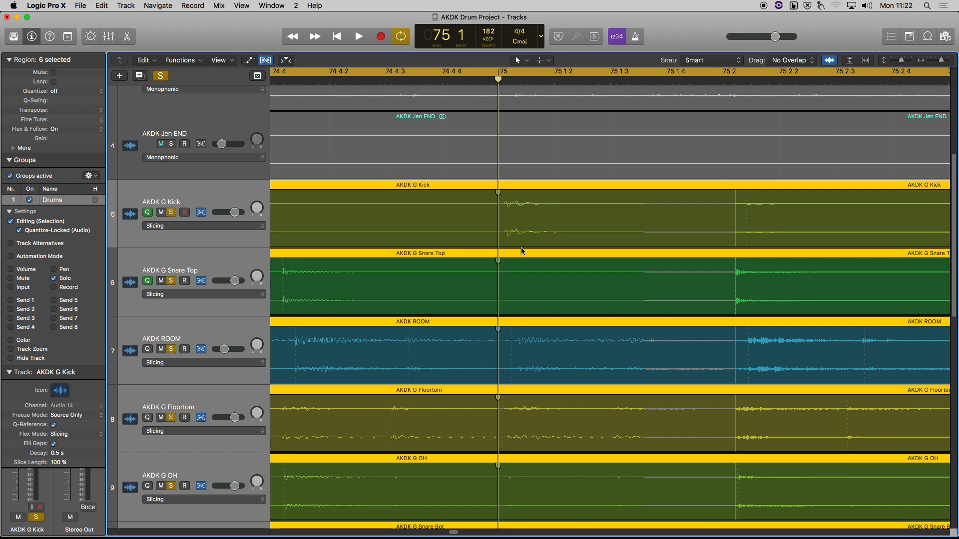
Step: Pull the Kick hit back onto bar 76 and align the Snare Top hit to beat 76 2
{"action": "scroll", "coordinate": [556, 260], "scroll_direction": "right", "scroll_amount": 2}
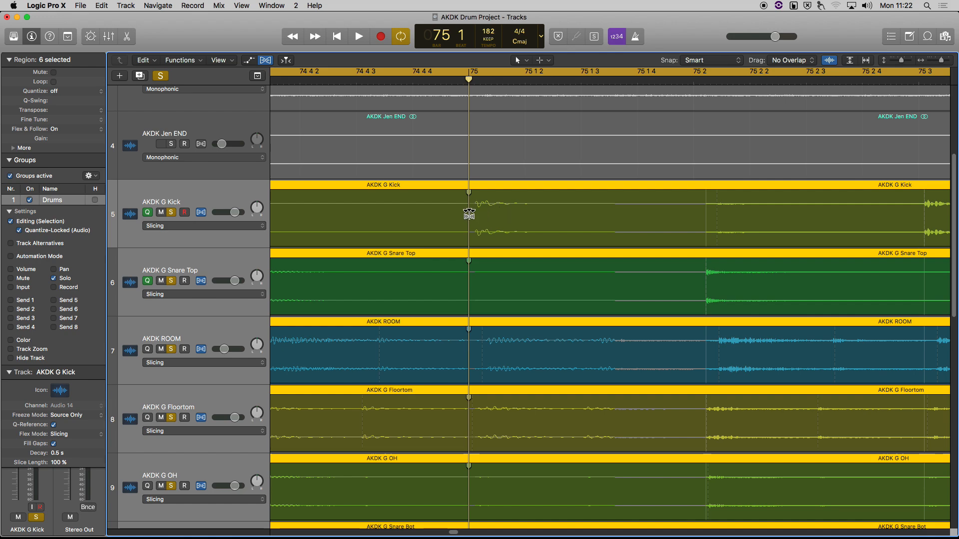
{"action": "scroll", "coordinate": [574, 247], "scroll_direction": "right", "scroll_amount": 5}
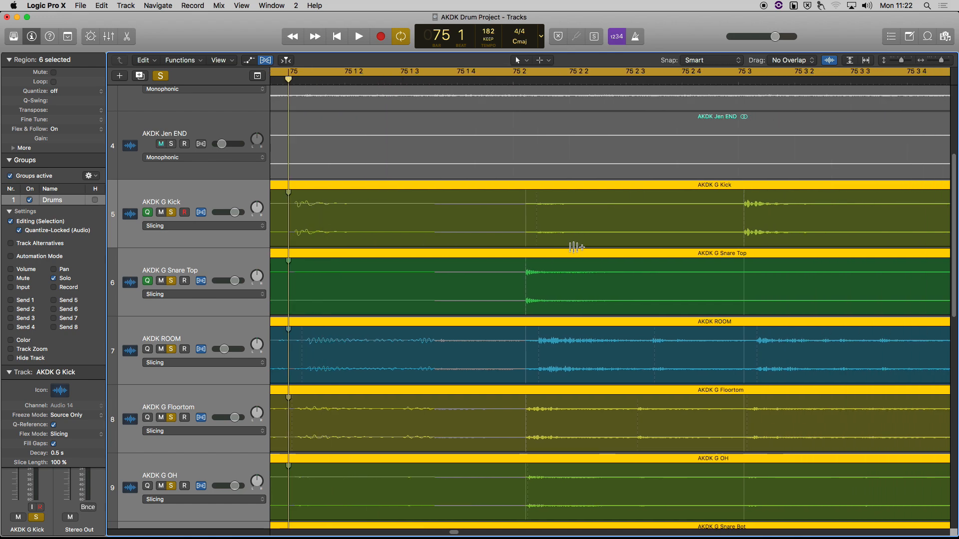
{"action": "scroll", "coordinate": [575, 247], "scroll_direction": "right", "scroll_amount": 2}
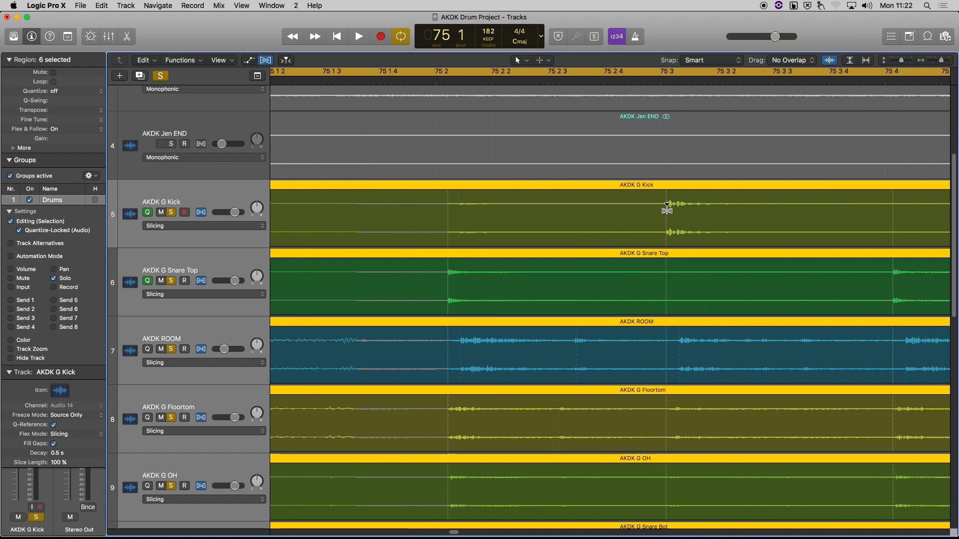
{"action": "scroll", "coordinate": [664, 286], "scroll_direction": "right", "scroll_amount": 10}
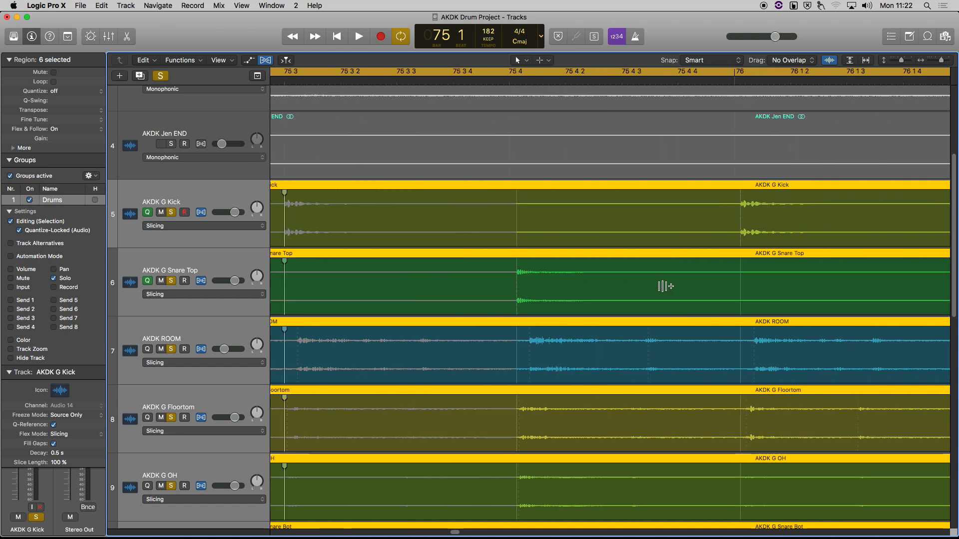
{"action": "left_click_drag", "start_coordinate": [741, 215], "coordinate": [734, 220]}
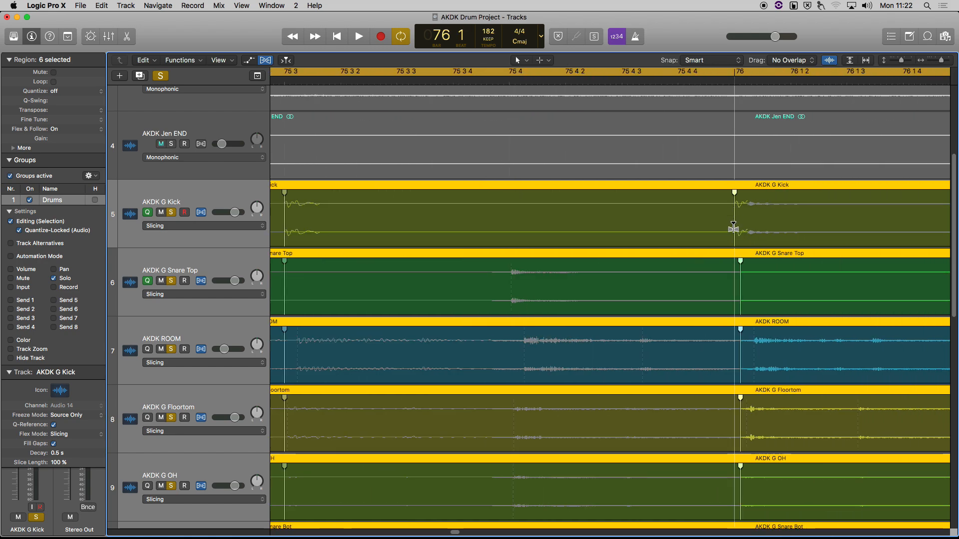
{"action": "scroll", "coordinate": [725, 281], "scroll_direction": "right", "scroll_amount": 3}
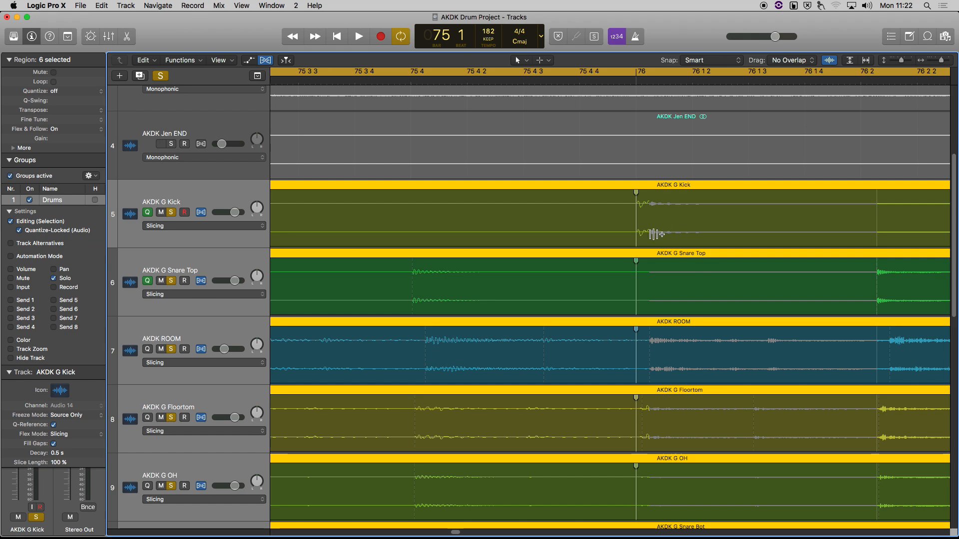
{"action": "scroll", "coordinate": [789, 239], "scroll_direction": "right", "scroll_amount": 4}
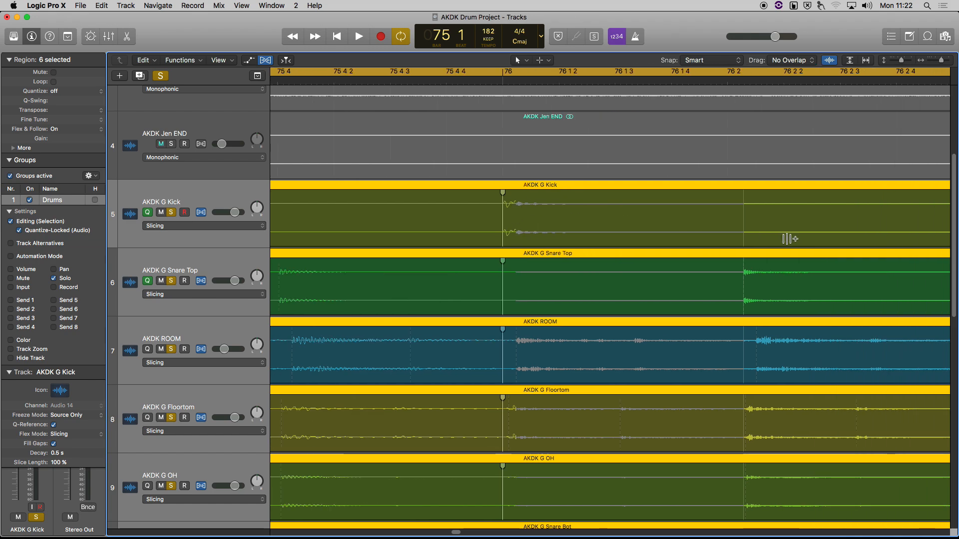
{"action": "left_click_drag", "start_coordinate": [743, 272], "coordinate": [728, 274]}
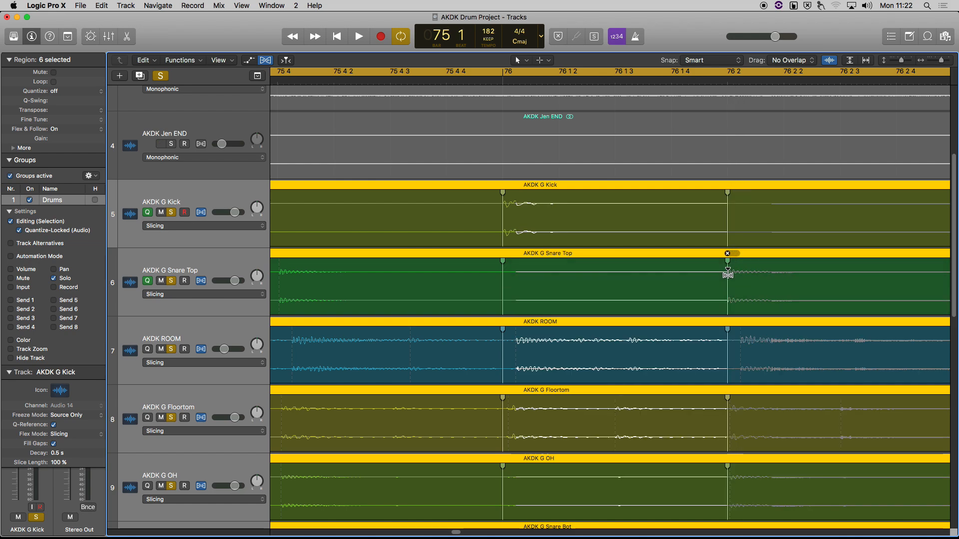
{"action": "scroll", "coordinate": [728, 273], "scroll_direction": "right", "scroll_amount": 7}
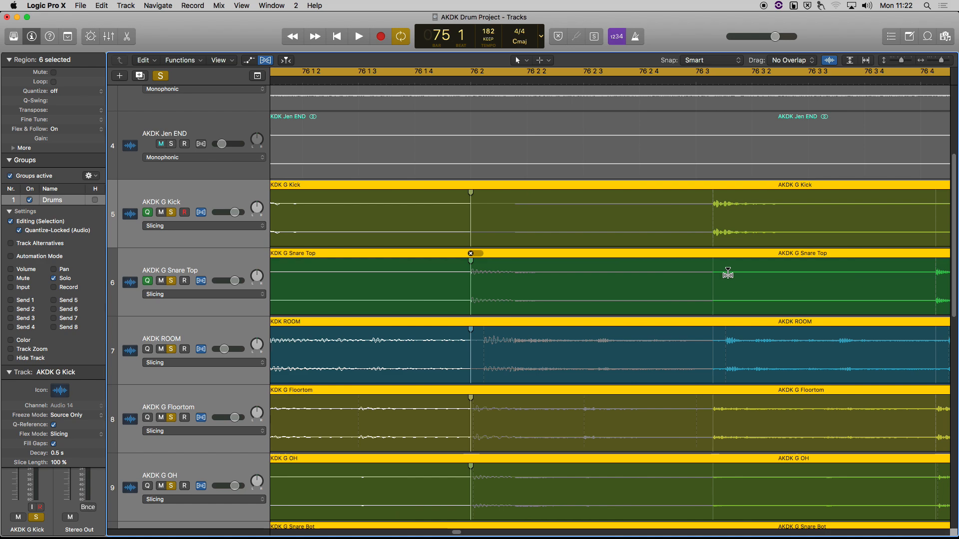
Step: Zoom out to several bars and snap the Kick hits onto bars 78 and 77
{"action": "scroll", "coordinate": [741, 274], "scroll_direction": "right", "scroll_amount": 4}
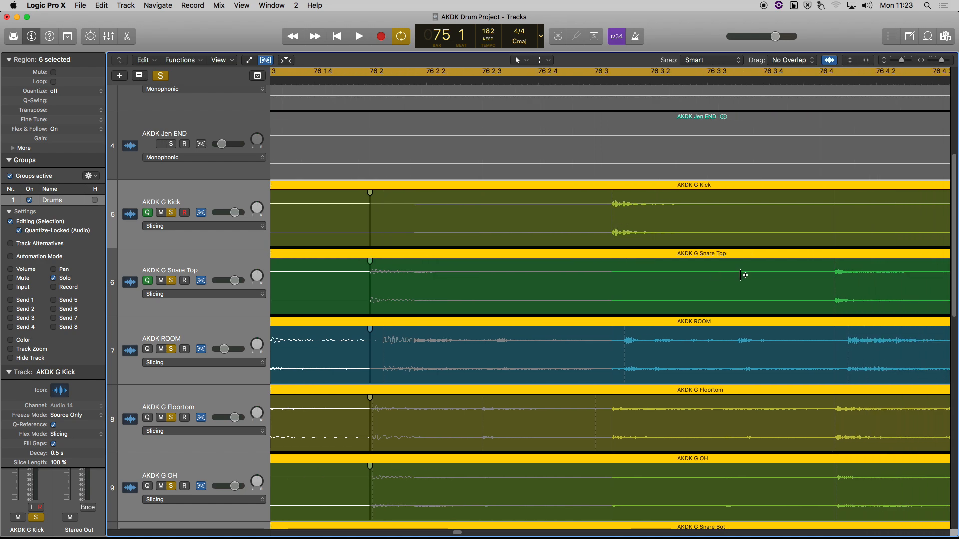
{"action": "key", "text": "super+Right"}
{"action": "key", "text": "super+Left"}
{"action": "key", "text": "super+Left"}
{"action": "key", "text": "super+Left"}
{"action": "key", "text": "super+Left"}
{"action": "key", "text": "super+Left"}
{"action": "key", "text": "super+Left"}
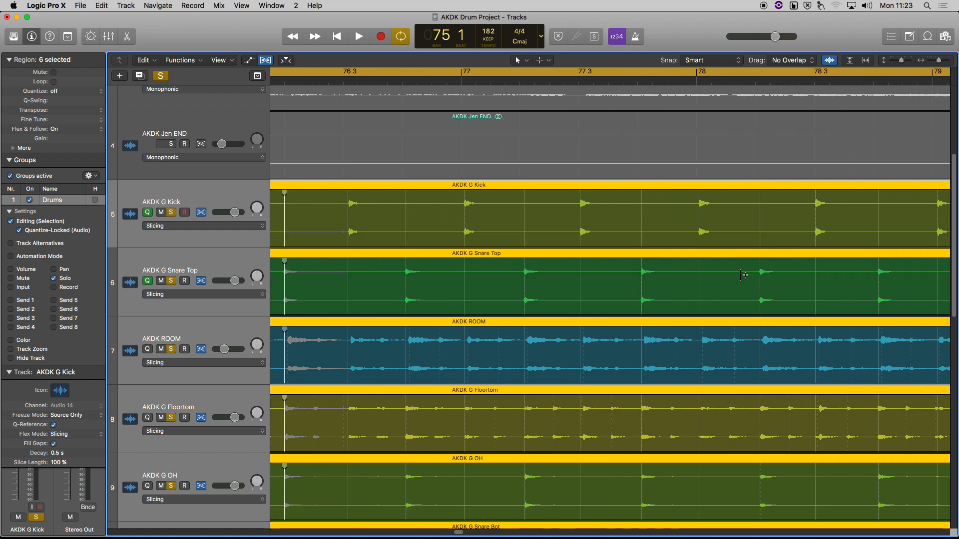
{"action": "left_click_drag", "start_coordinate": [699, 207], "coordinate": [697, 208]}
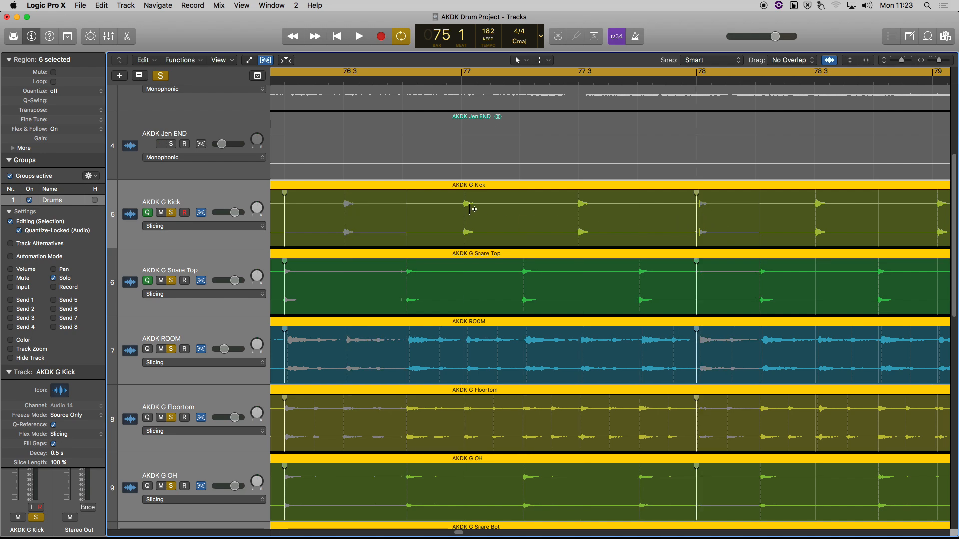
{"action": "left_click_drag", "start_coordinate": [465, 204], "coordinate": [461, 206]}
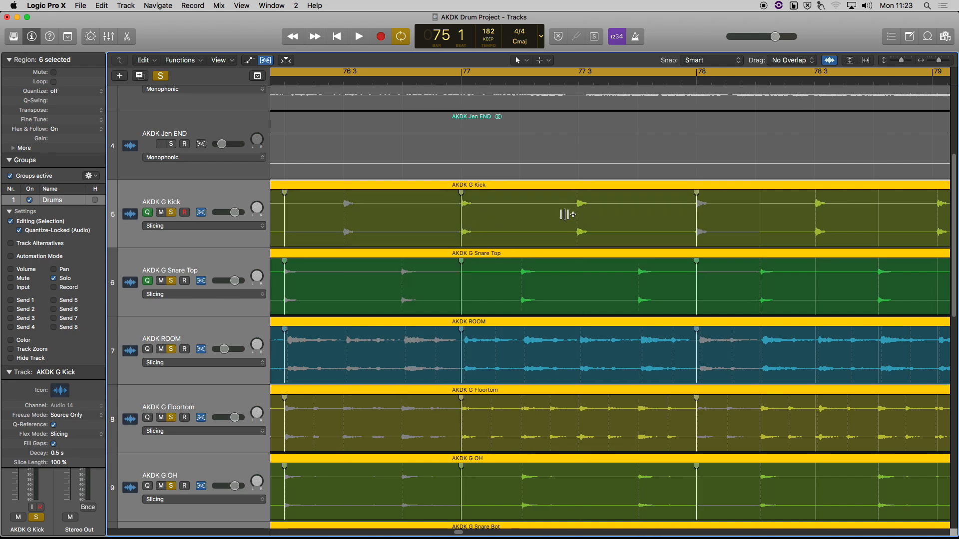
{"action": "left_click_drag", "start_coordinate": [578, 207], "coordinate": [579, 210]}
Step: Add flex markers on the Kick hits at bar 79, 78 3, bar 80 and 79 3
{"action": "scroll", "coordinate": [710, 248], "scroll_direction": "right", "scroll_amount": 5}
{"action": "scroll", "coordinate": [710, 248], "scroll_direction": "right", "scroll_amount": 3}
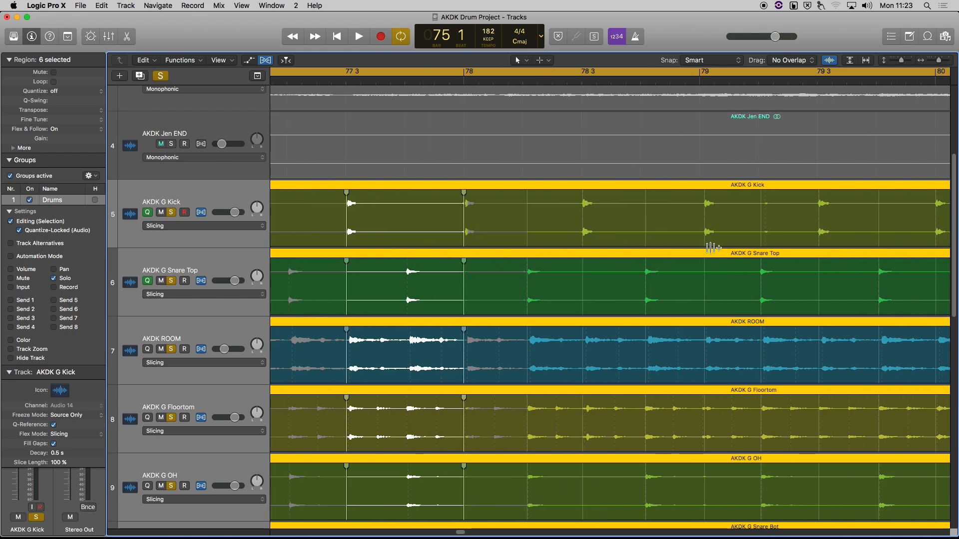
{"action": "left_click", "coordinate": [702, 208]}
{"action": "left_click", "coordinate": [583, 210]}
{"action": "scroll", "coordinate": [684, 229], "scroll_direction": "right", "scroll_amount": 7}
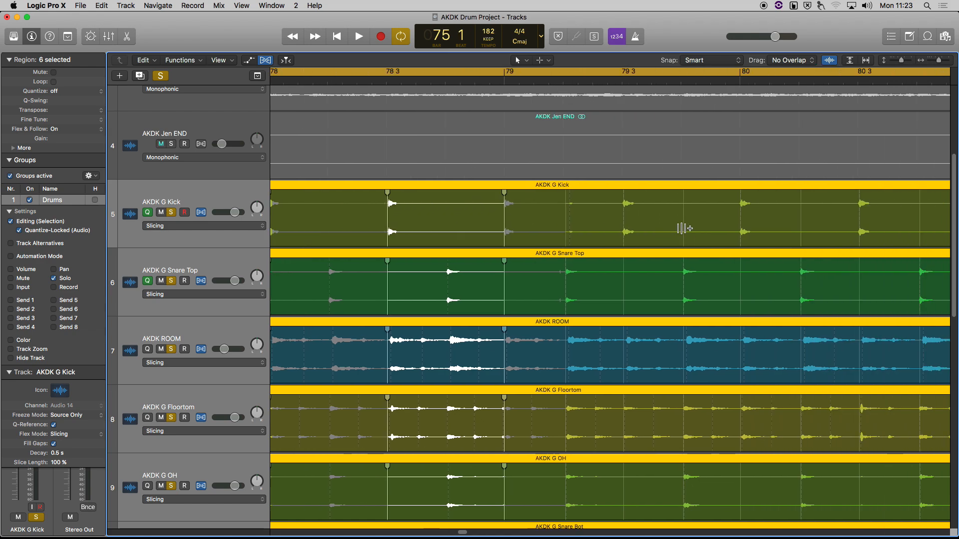
{"action": "left_click", "coordinate": [741, 206]}
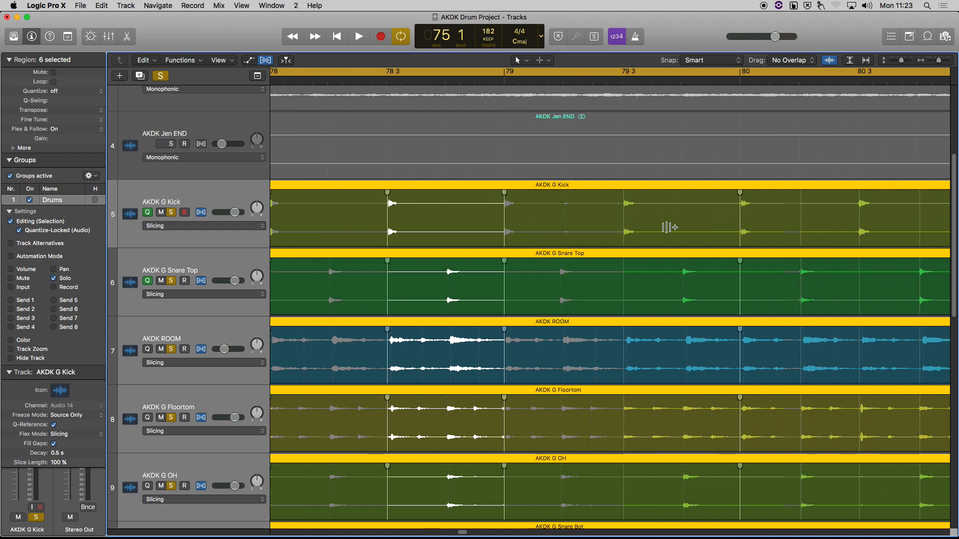
{"action": "left_click", "coordinate": [623, 209]}
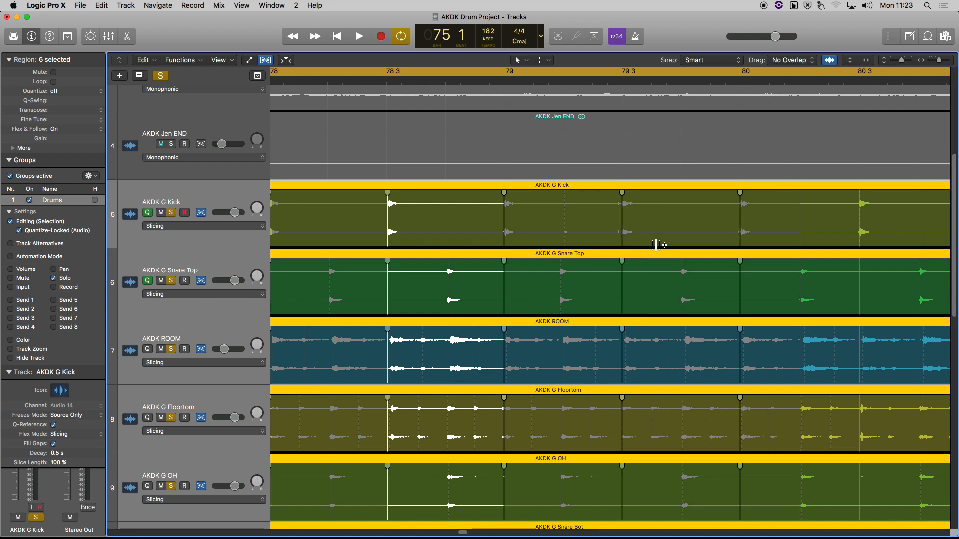
{"action": "scroll", "coordinate": [634, 220], "scroll_direction": "right", "scroll_amount": 4}
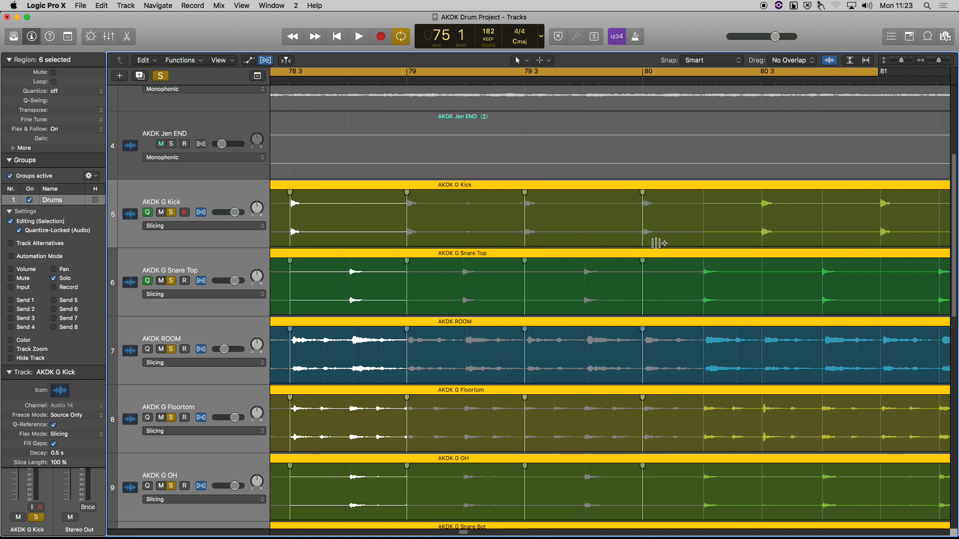
Step: Add flex markers at 80 3, bar 81 and 81 3 across all grouped drums
{"action": "left_click", "coordinate": [765, 203]}
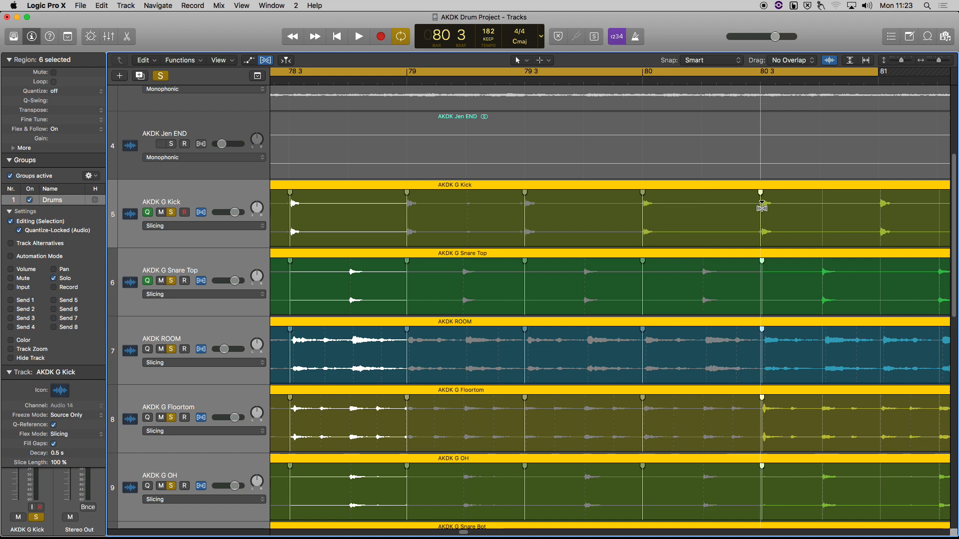
{"action": "scroll", "coordinate": [769, 230], "scroll_direction": "right", "scroll_amount": 6}
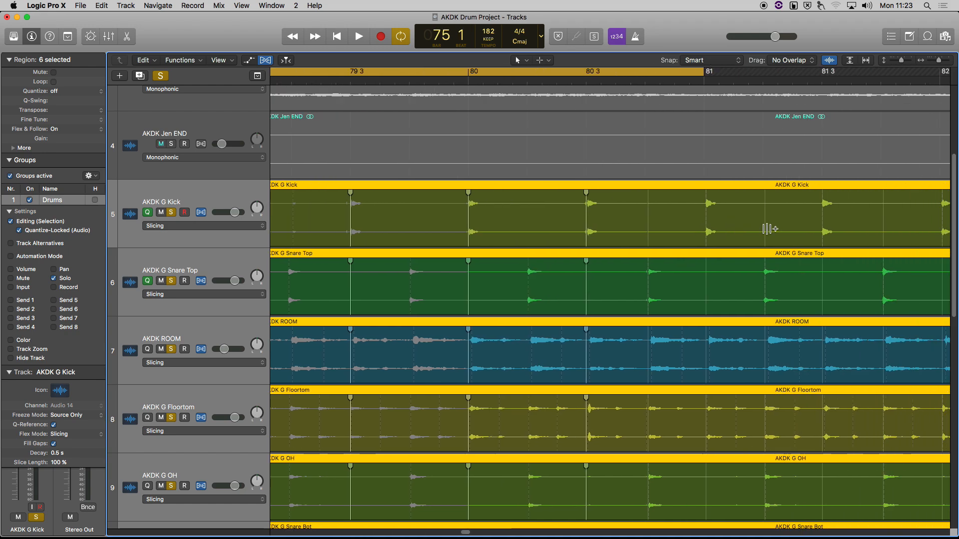
{"action": "left_click", "coordinate": [706, 210]}
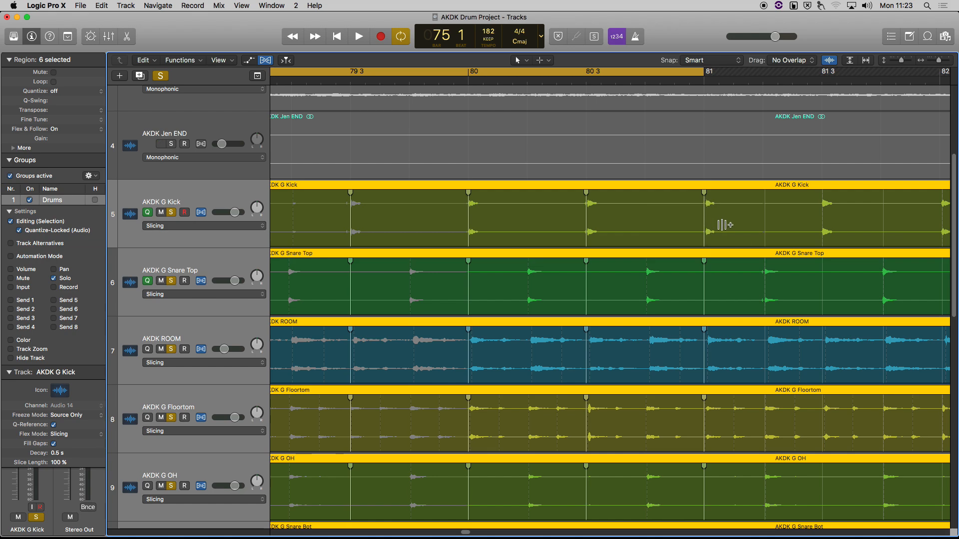
{"action": "left_click", "coordinate": [824, 203]}
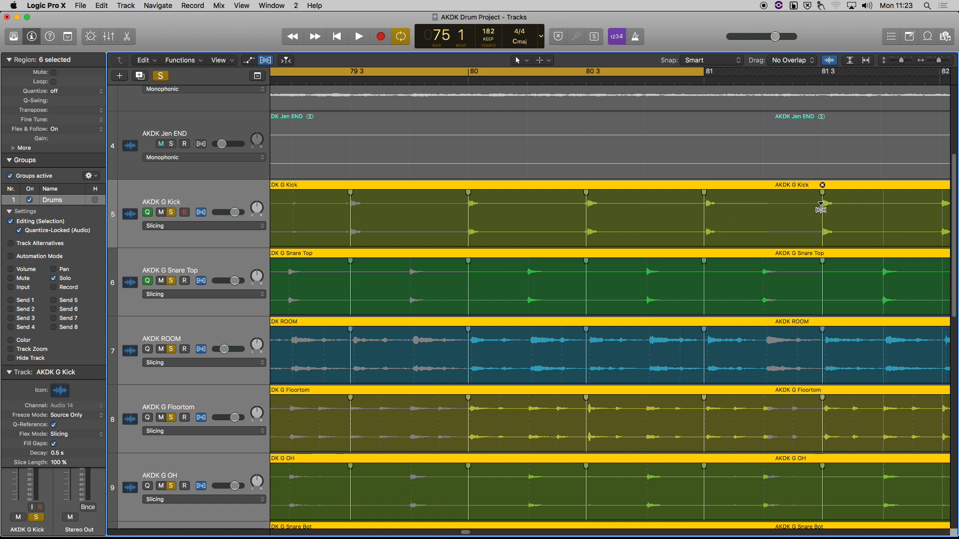
{"action": "scroll", "coordinate": [824, 210], "scroll_direction": "right", "scroll_amount": 7}
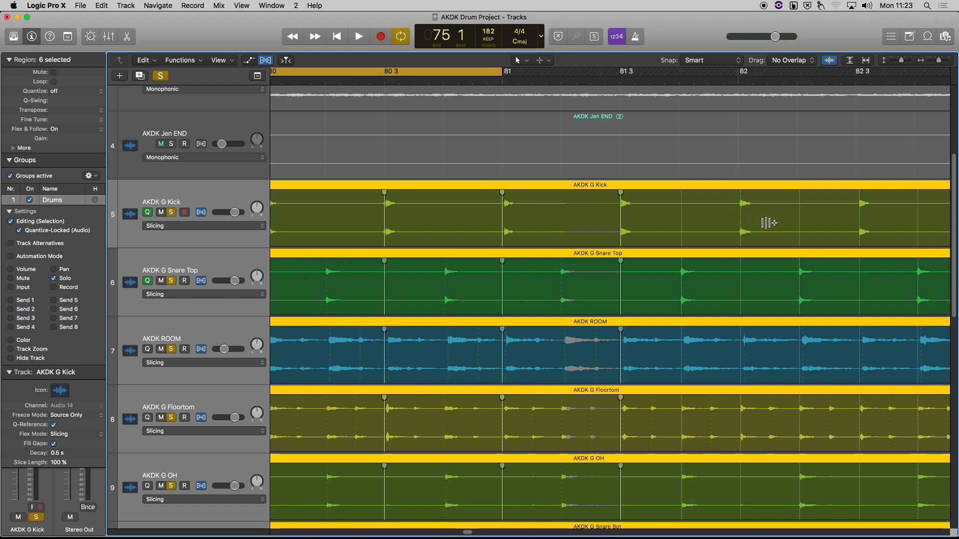
{"action": "scroll", "coordinate": [766, 220], "scroll_direction": "right", "scroll_amount": 2}
{"action": "scroll", "coordinate": [705, 173], "scroll_direction": "up", "scroll_amount": 2}
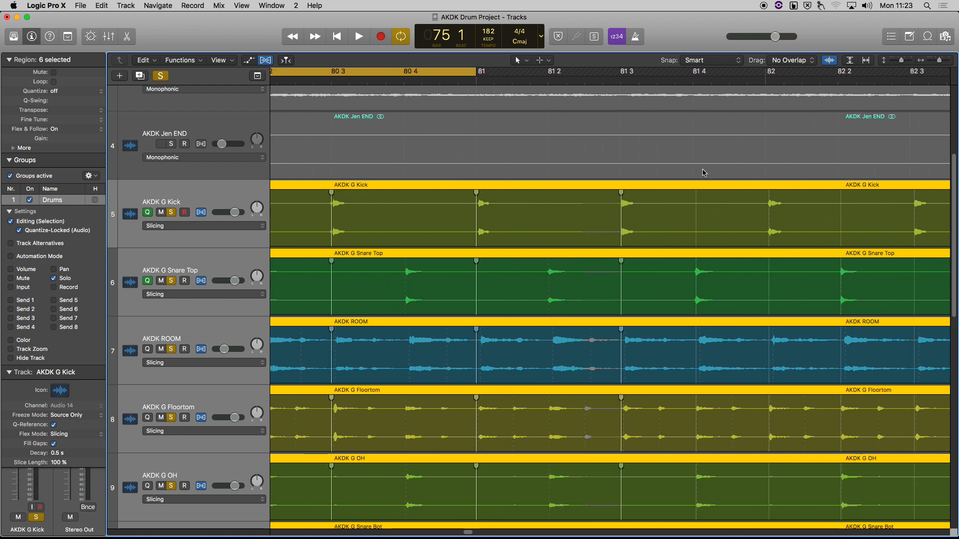
{"action": "scroll", "coordinate": [704, 173], "scroll_direction": "down", "scroll_amount": 7}
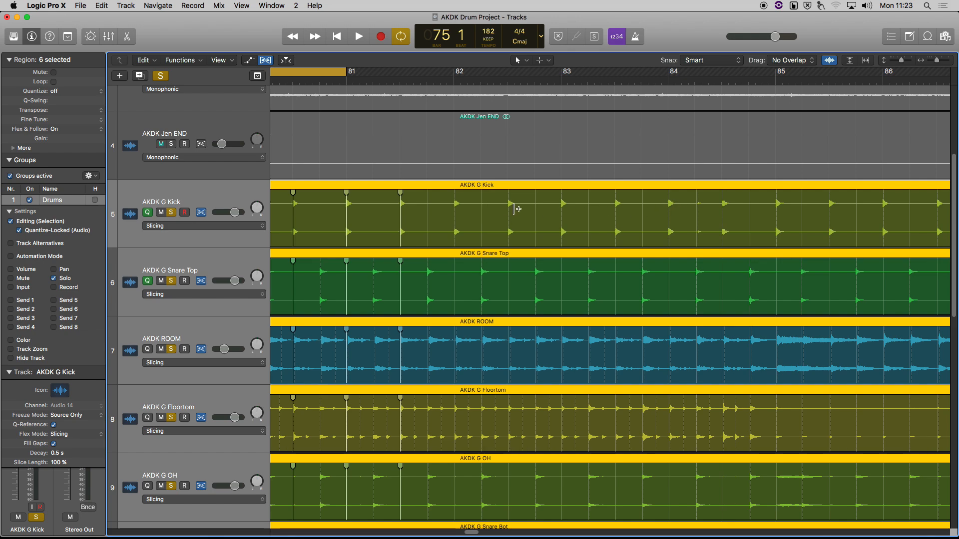
Step: Add flex markers on the downbeats of bars 83 through 87 across the grouped drums
{"action": "left_click", "coordinate": [561, 200]}
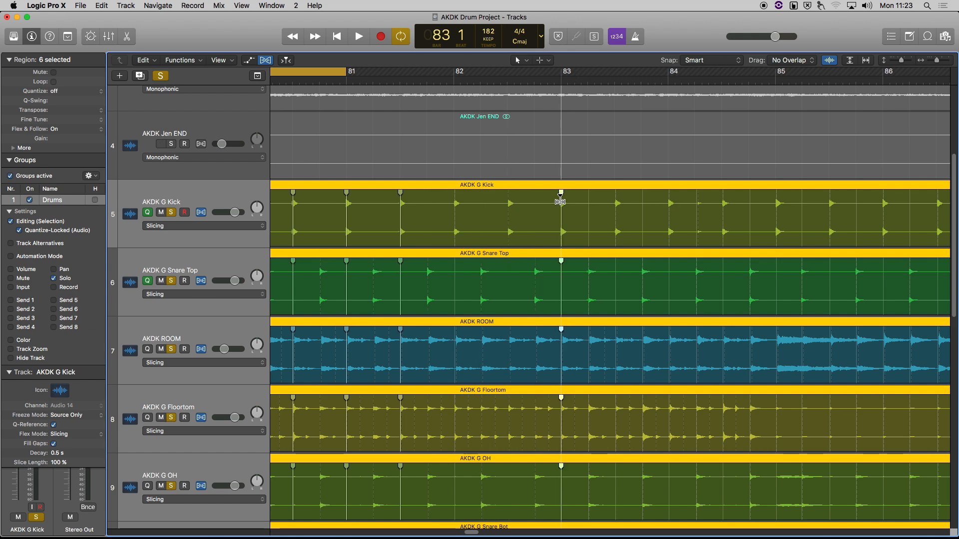
{"action": "left_click", "coordinate": [668, 205]}
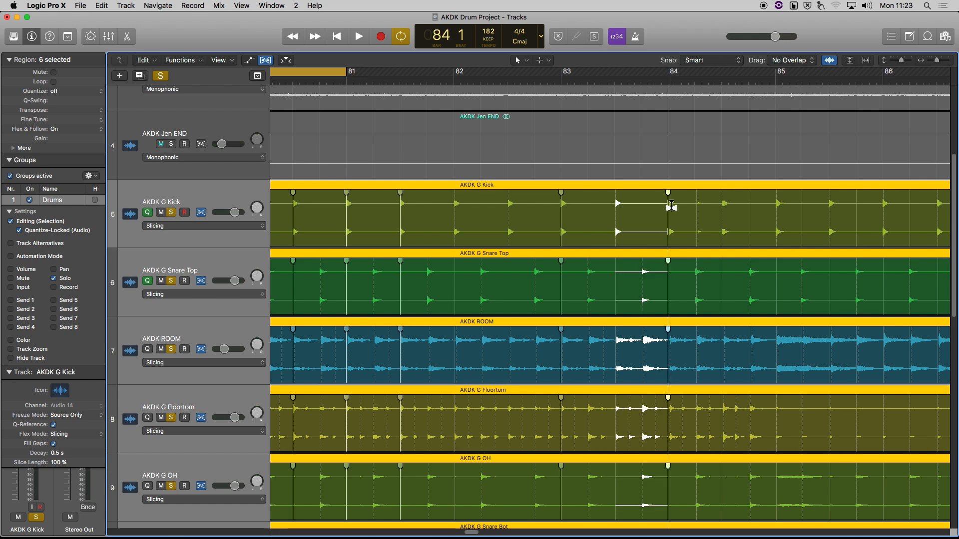
{"action": "left_click", "coordinate": [776, 208]}
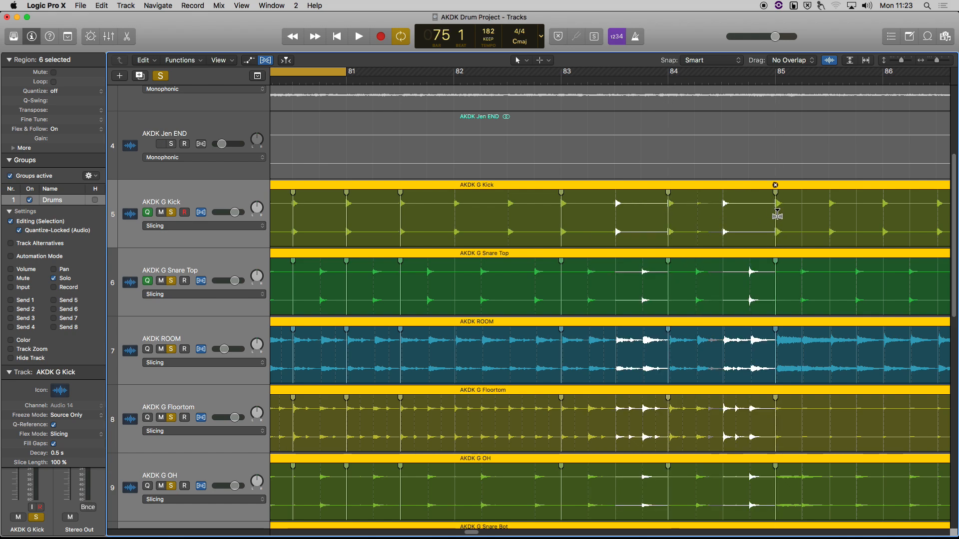
{"action": "scroll", "coordinate": [780, 215], "scroll_direction": "right", "scroll_amount": 2}
{"action": "scroll", "coordinate": [779, 215], "scroll_direction": "right", "scroll_amount": 5}
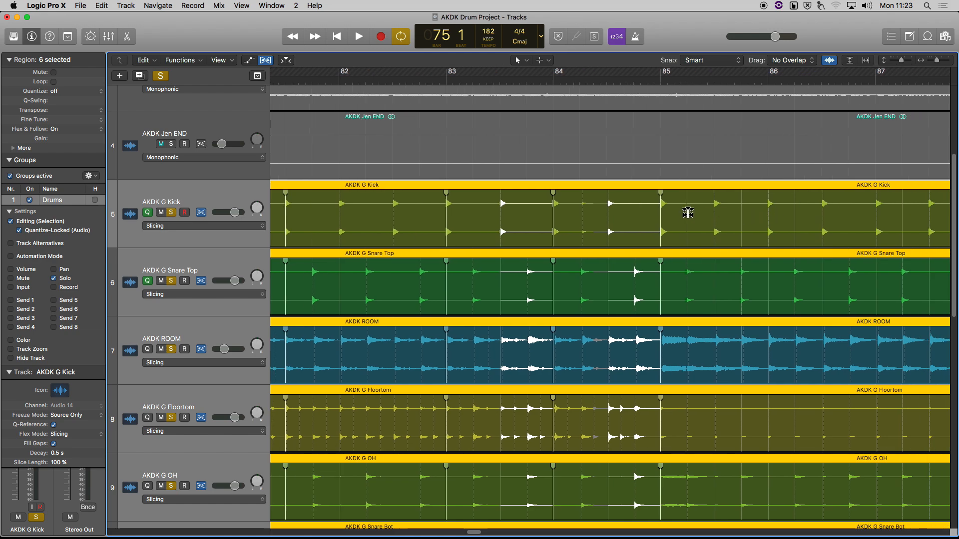
{"action": "left_click", "coordinate": [770, 203]}
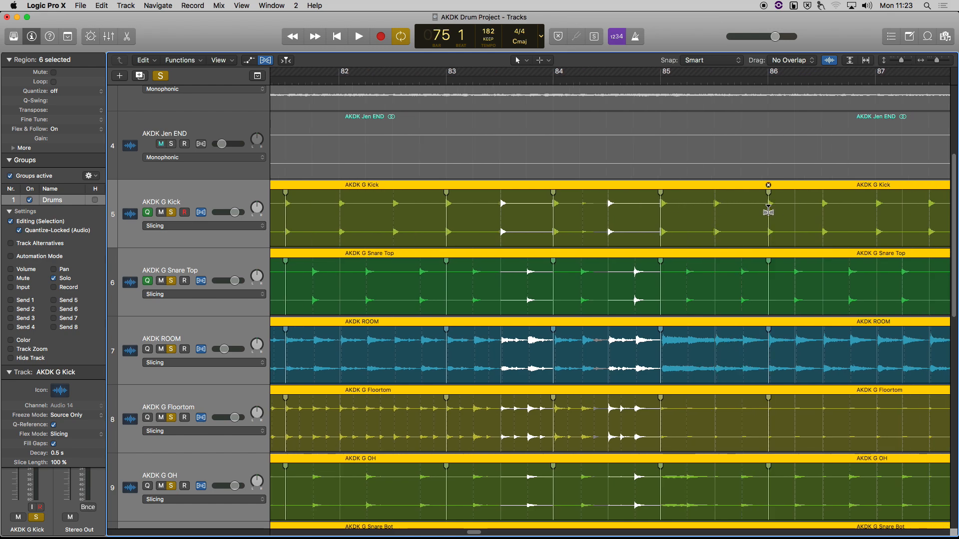
{"action": "scroll", "coordinate": [767, 207], "scroll_direction": "right", "scroll_amount": 8}
{"action": "left_click", "coordinate": [746, 204]}
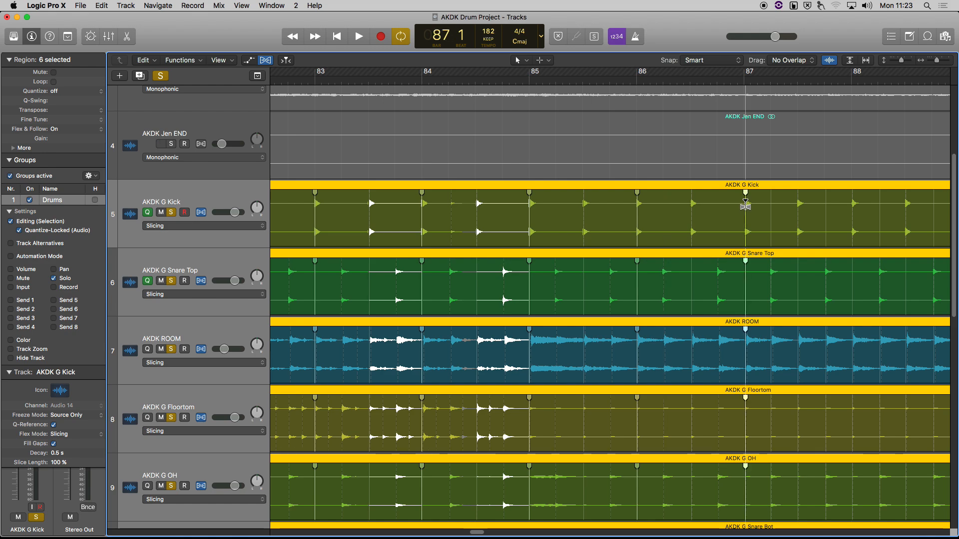
Step: Add flex markers on the downbeats of bars 88 through 92
{"action": "scroll", "coordinate": [666, 216], "scroll_direction": "right", "scroll_amount": 8}
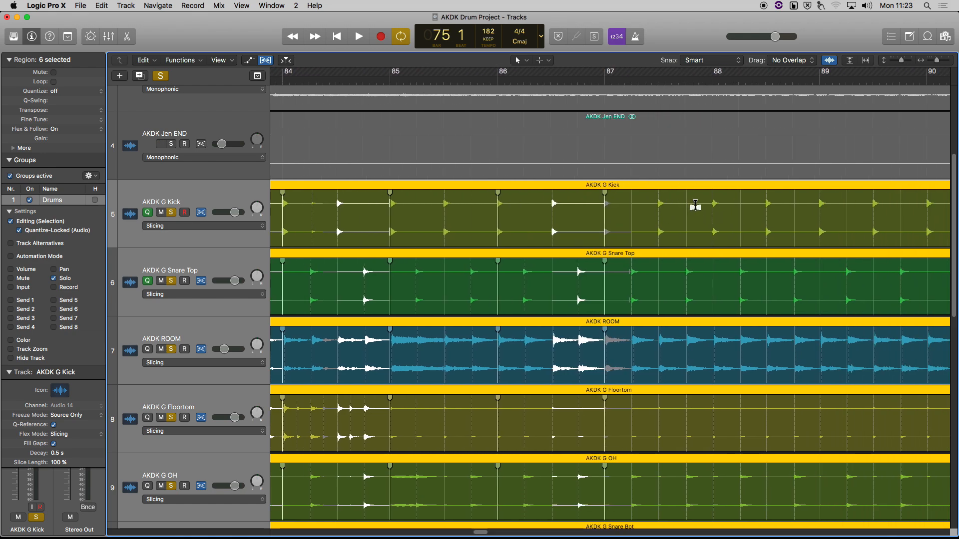
{"action": "left_click", "coordinate": [713, 203]}
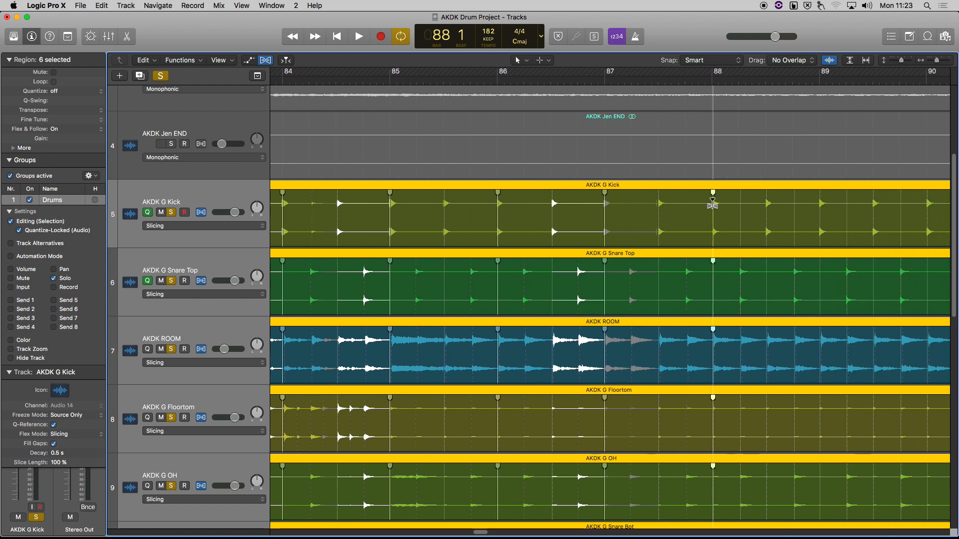
{"action": "left_click", "coordinate": [820, 202]}
{"action": "scroll", "coordinate": [799, 207], "scroll_direction": "right", "scroll_amount": 15}
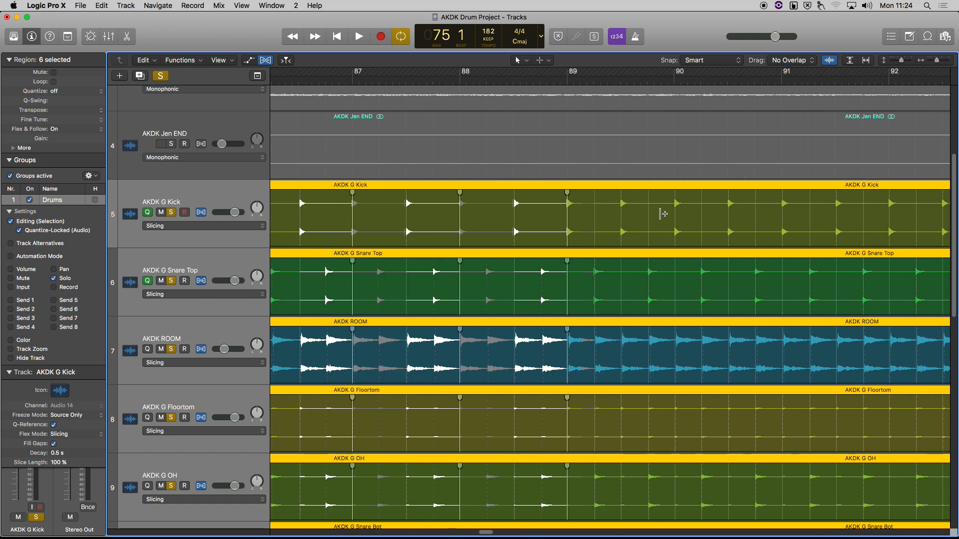
{"action": "left_click", "coordinate": [675, 204]}
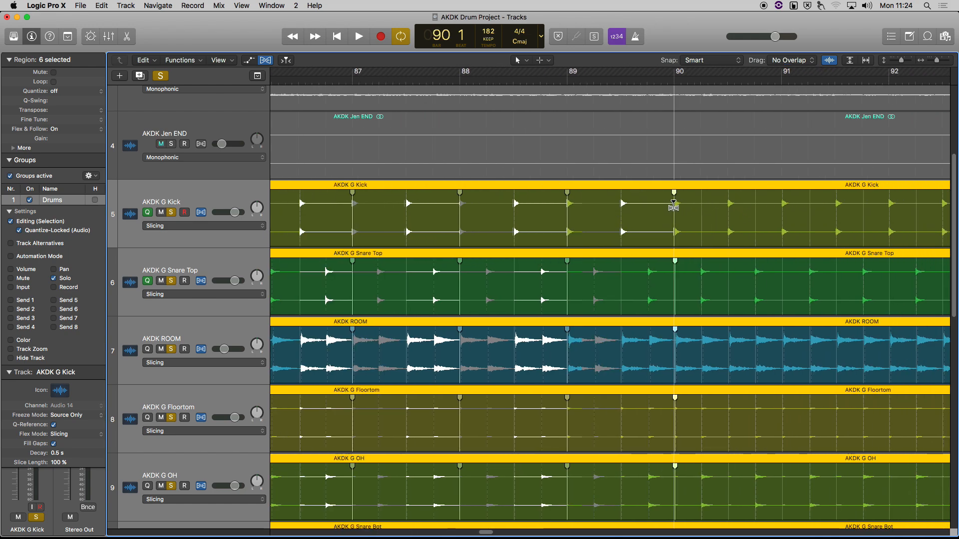
{"action": "left_click", "coordinate": [782, 203]}
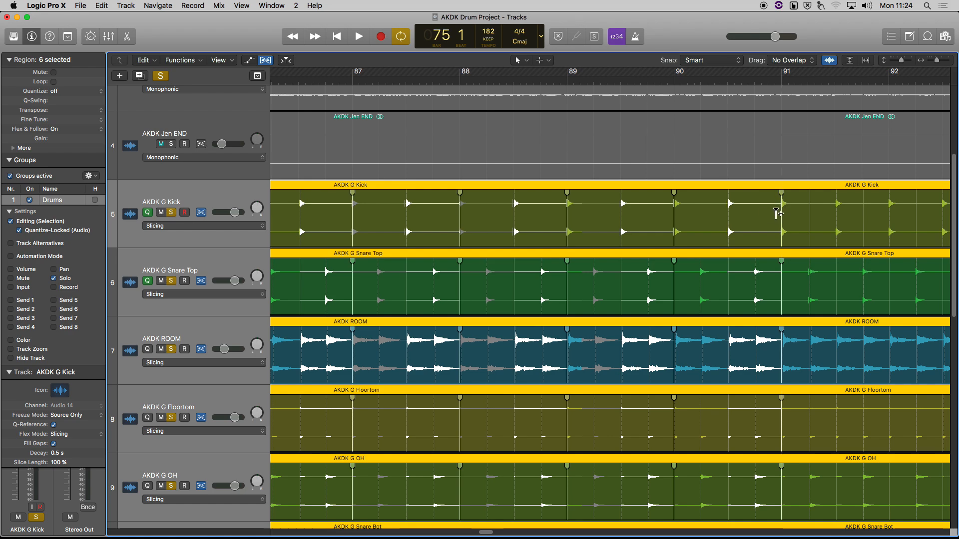
{"action": "scroll", "coordinate": [764, 209], "scroll_direction": "right", "scroll_amount": 8}
{"action": "left_click", "coordinate": [764, 202]}
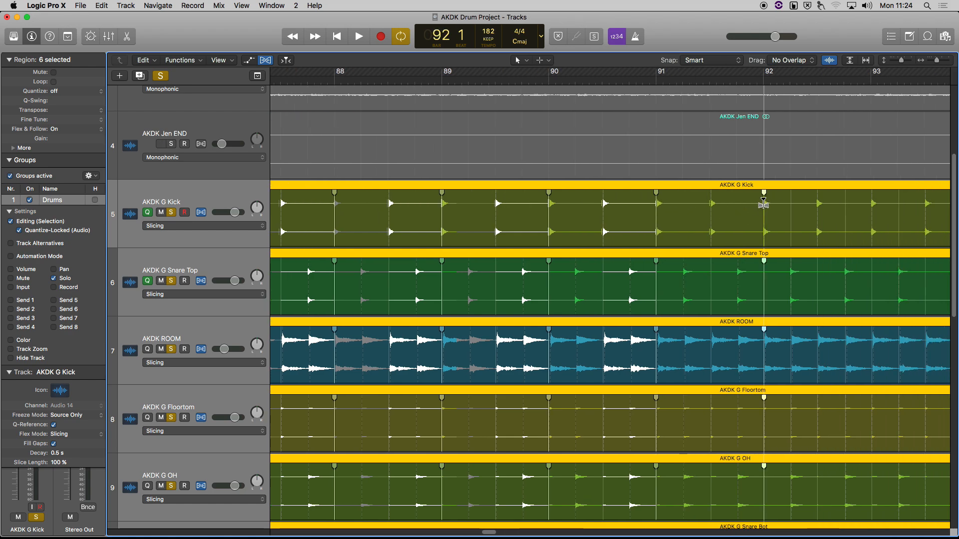
Step: Start playback, zoom out to show the whole song, and move the playhead to bar 97
{"action": "key", "text": "space"}
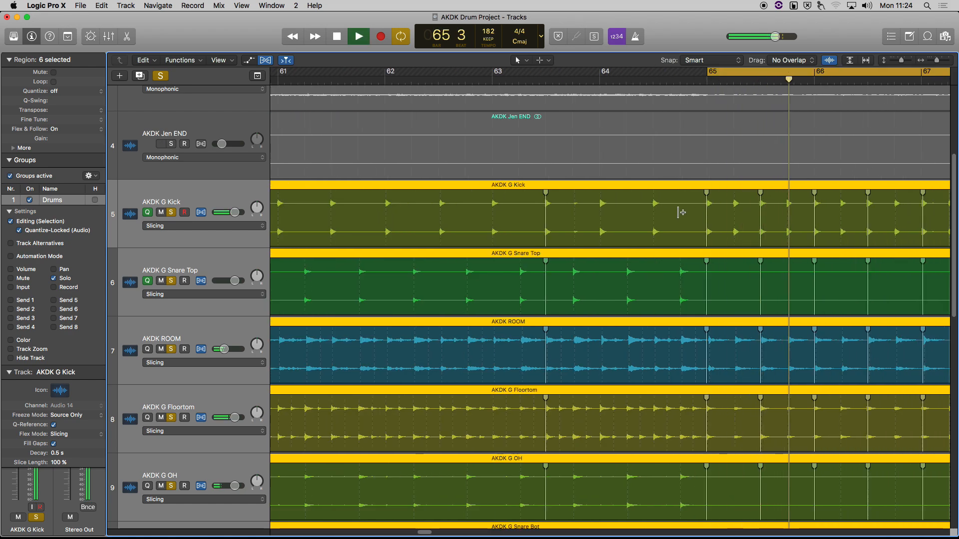
{"action": "key", "text": "super+Left"}
{"action": "key", "text": "super+Left"}
{"action": "key", "text": "super+Left"}
{"action": "key", "text": "super+Left"}
{"action": "key", "text": "super+Left"}
{"action": "key", "text": "super+Left"}
{"action": "left_click", "coordinate": [502, 75]}
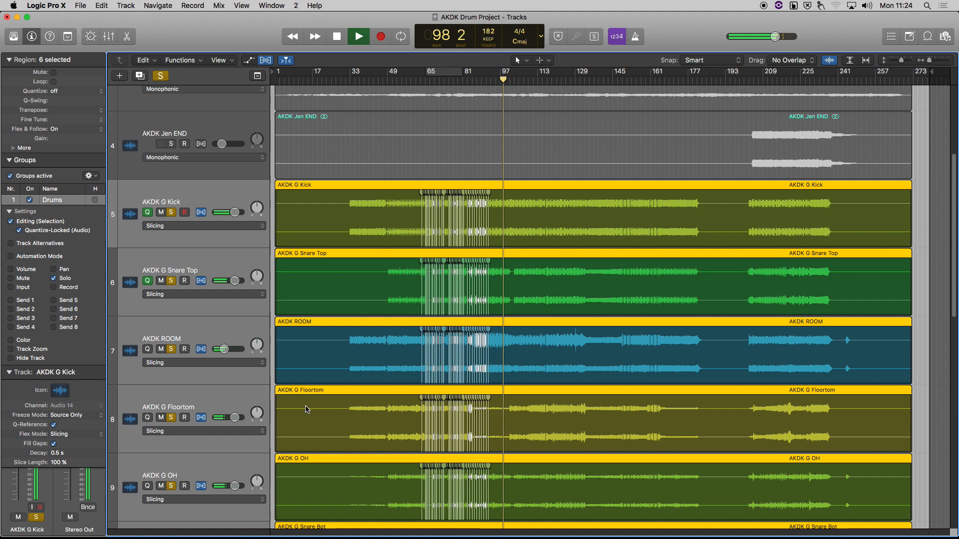
Step: In the mixer, lower the overheads to -4.6 dB and the Kick to -1.7 dB
{"action": "key", "text": "x"}
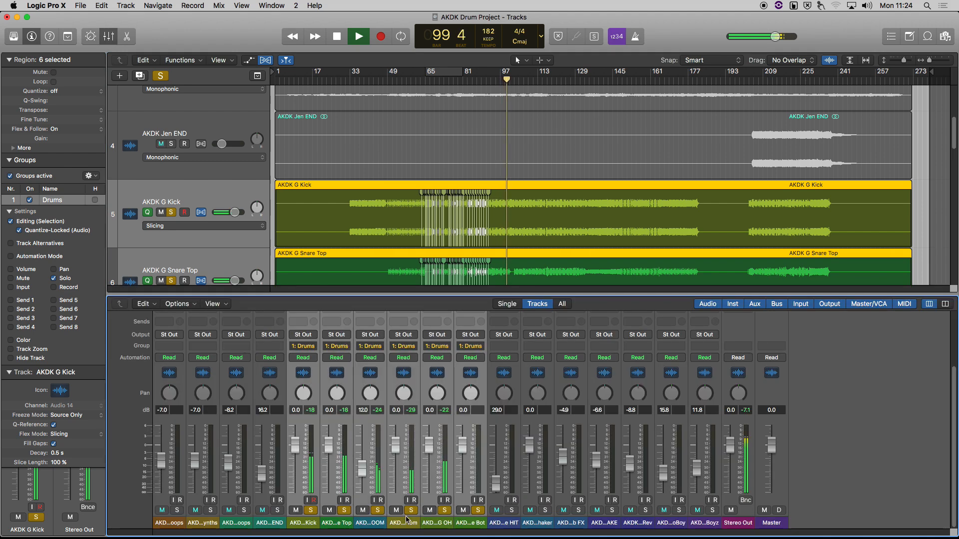
{"action": "left_click", "coordinate": [409, 465]}
{"action": "left_click_drag", "start_coordinate": [433, 451], "coordinate": [433, 462]}
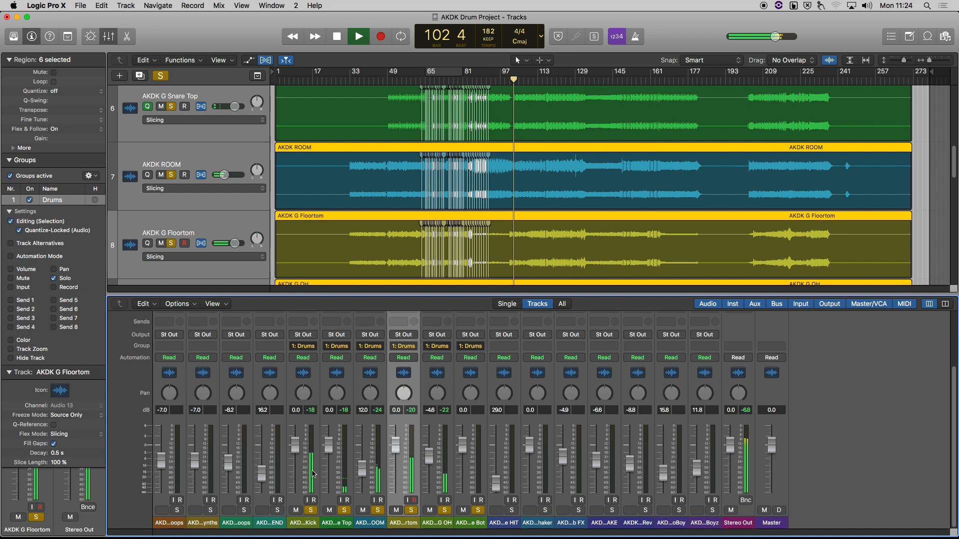
{"action": "left_click_drag", "start_coordinate": [295, 443], "coordinate": [295, 451]}
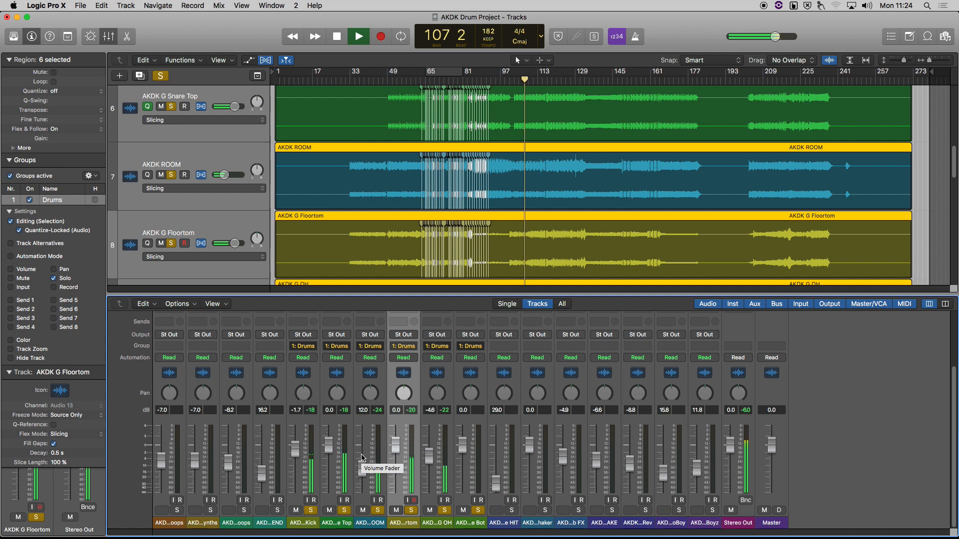
Step: Stop playback and close the mixer to show the drum tracks again
{"action": "key", "text": "space"}
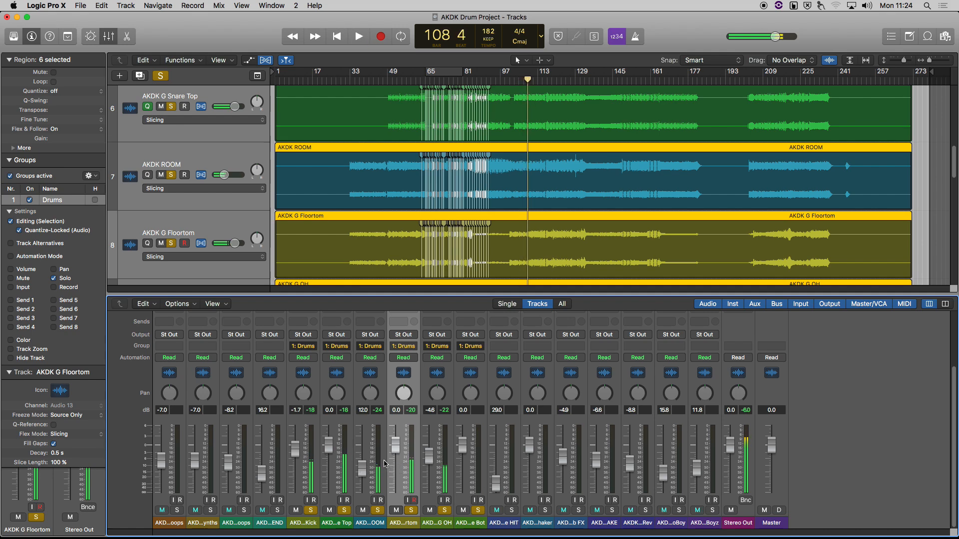
{"action": "key", "text": "x"}
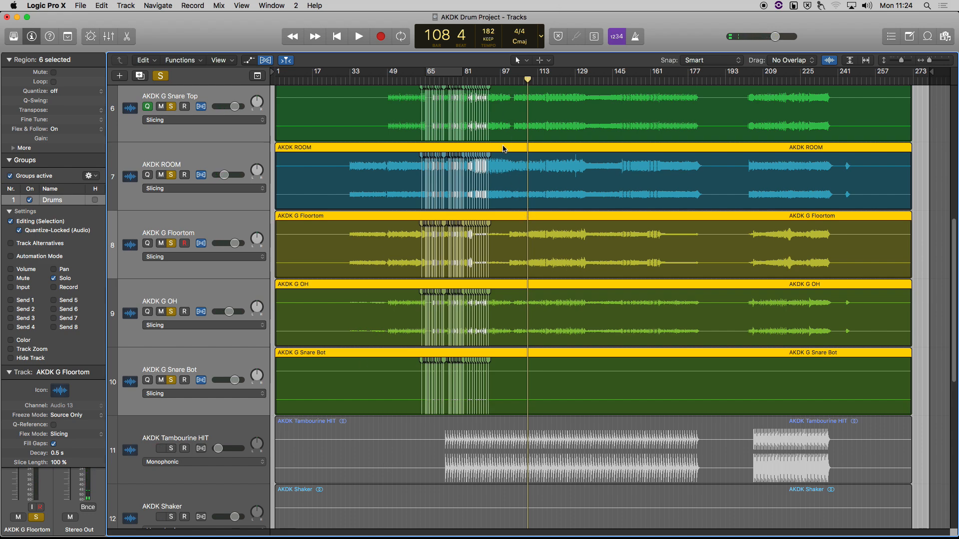
{"action": "scroll", "coordinate": [531, 171], "scroll_direction": "up", "scroll_amount": 3}
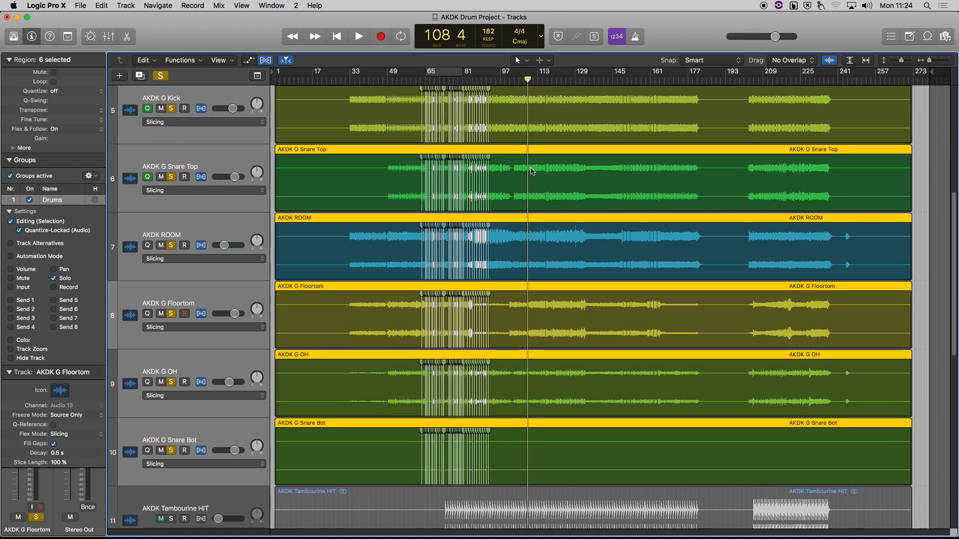